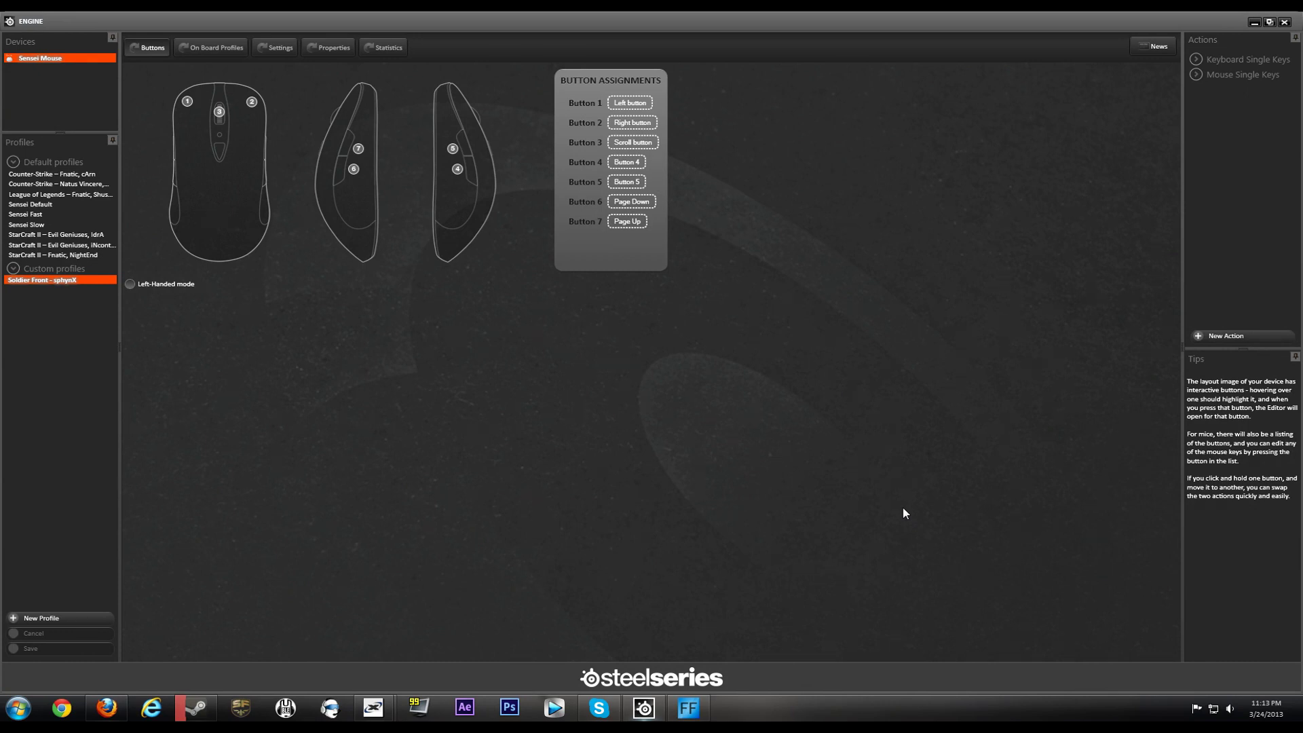
Switch to the Sensei mouse's Settings tab, which shows CPI 1 at 450 and CPI 2 at 500.
key(ctrl+Tab)
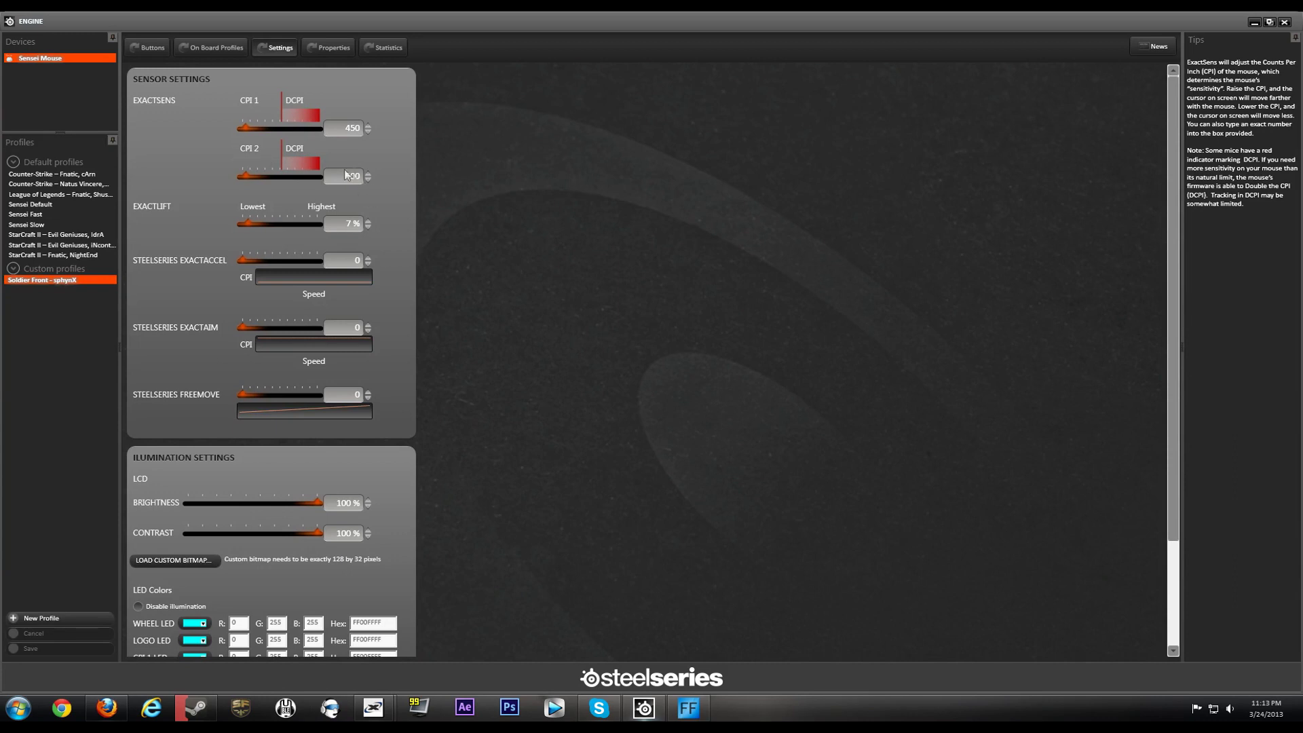
mouse_move(171, 210)
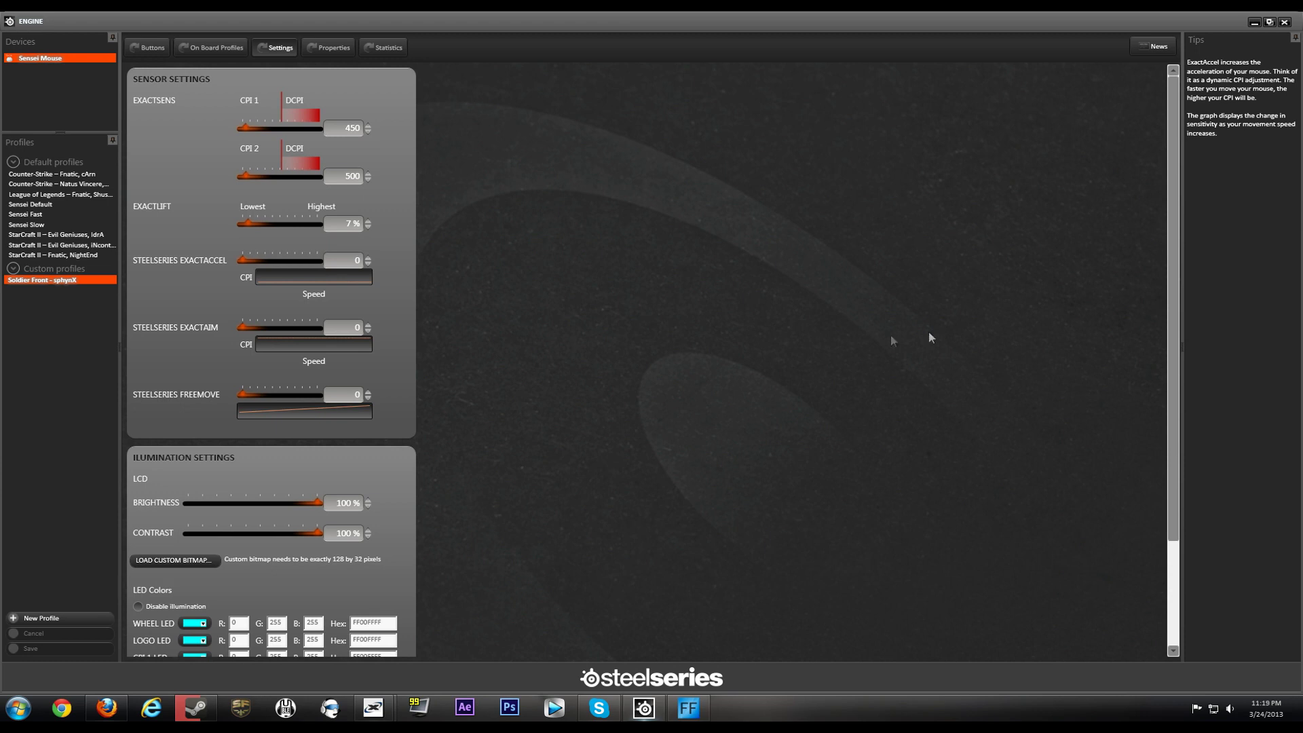
mouse_move(207, 398)
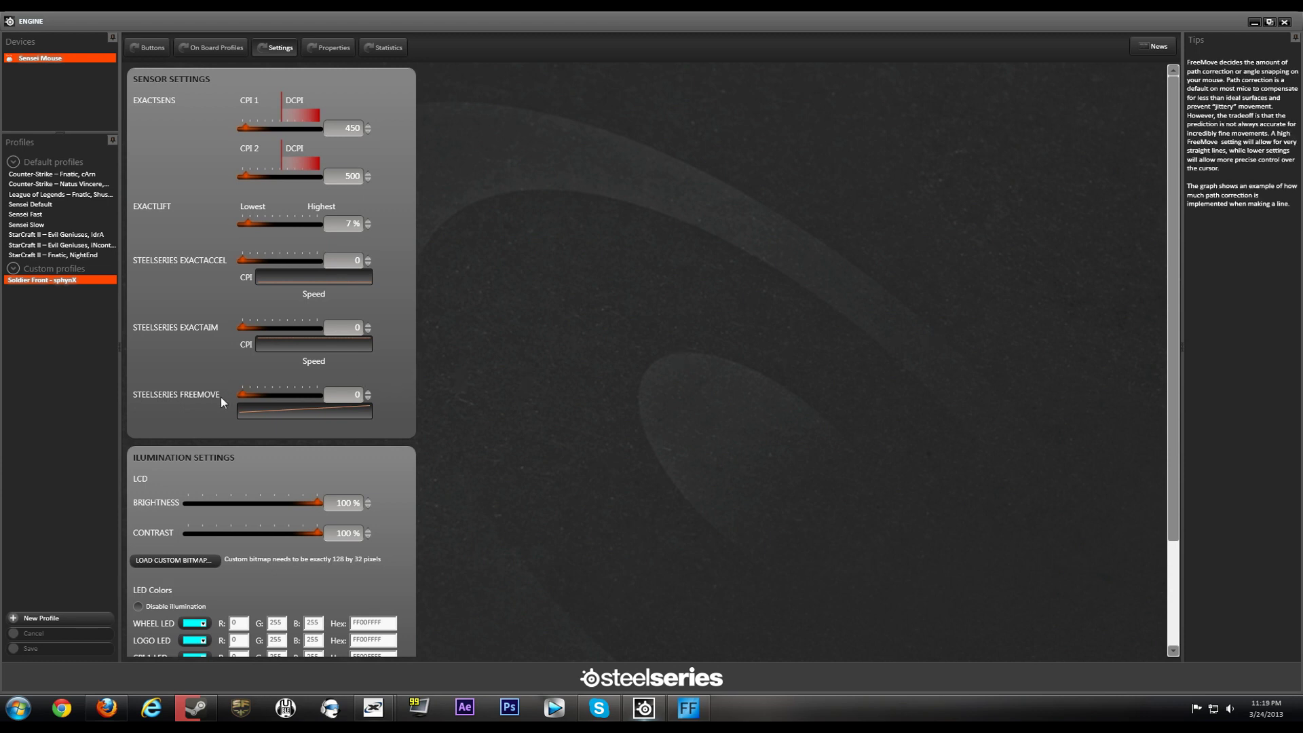
scroll(262, 345, down, 3)
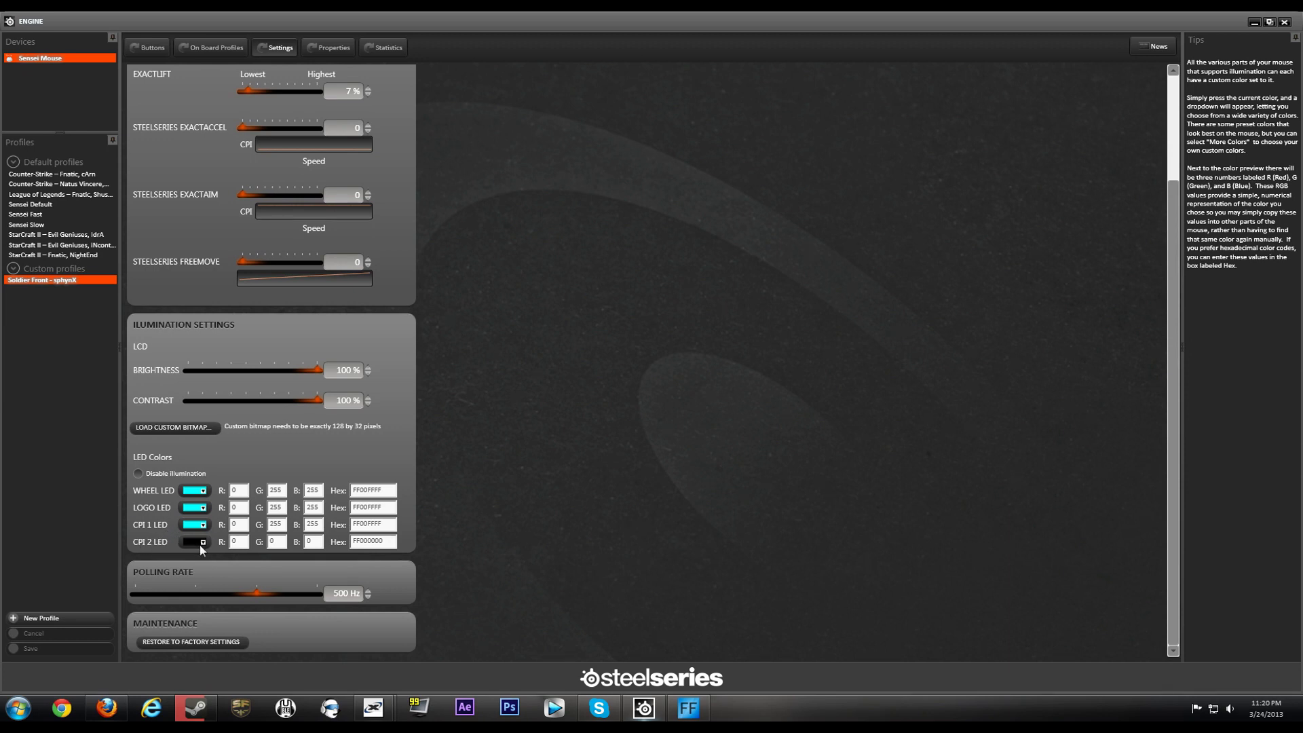
click(203, 491)
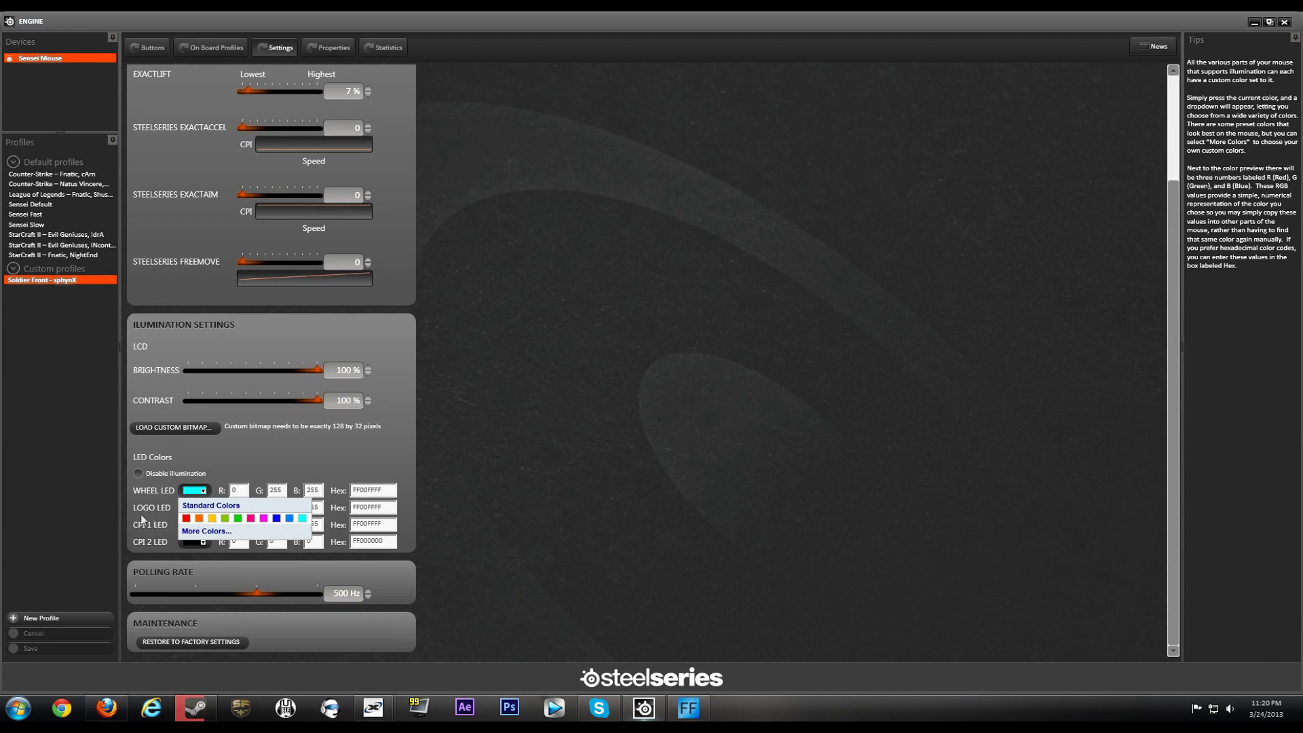
Preview purple and blue-grey hues for the wheel LED in the colour chooser, then discard them.
click(240, 534)
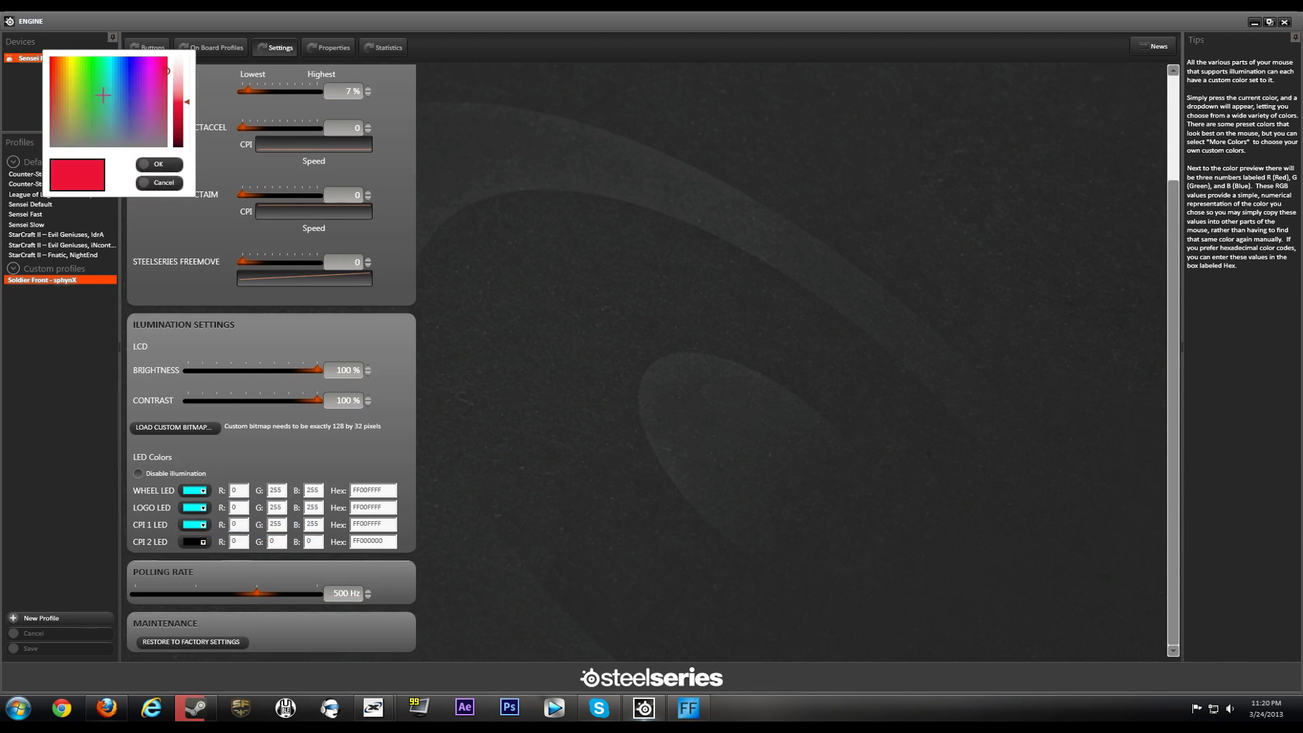
mouse_move(102, 95)
mouse_down()
mouse_move(129, 85)
mouse_move(86, 75)
mouse_up()
mouse_move(92, 121)
mouse_down()
mouse_move(139, 99)
mouse_move(137, 112)
mouse_move(61, 132)
mouse_move(140, 116)
mouse_move(135, 143)
mouse_move(118, 98)
mouse_move(82, 88)
mouse_move(147, 115)
mouse_up()
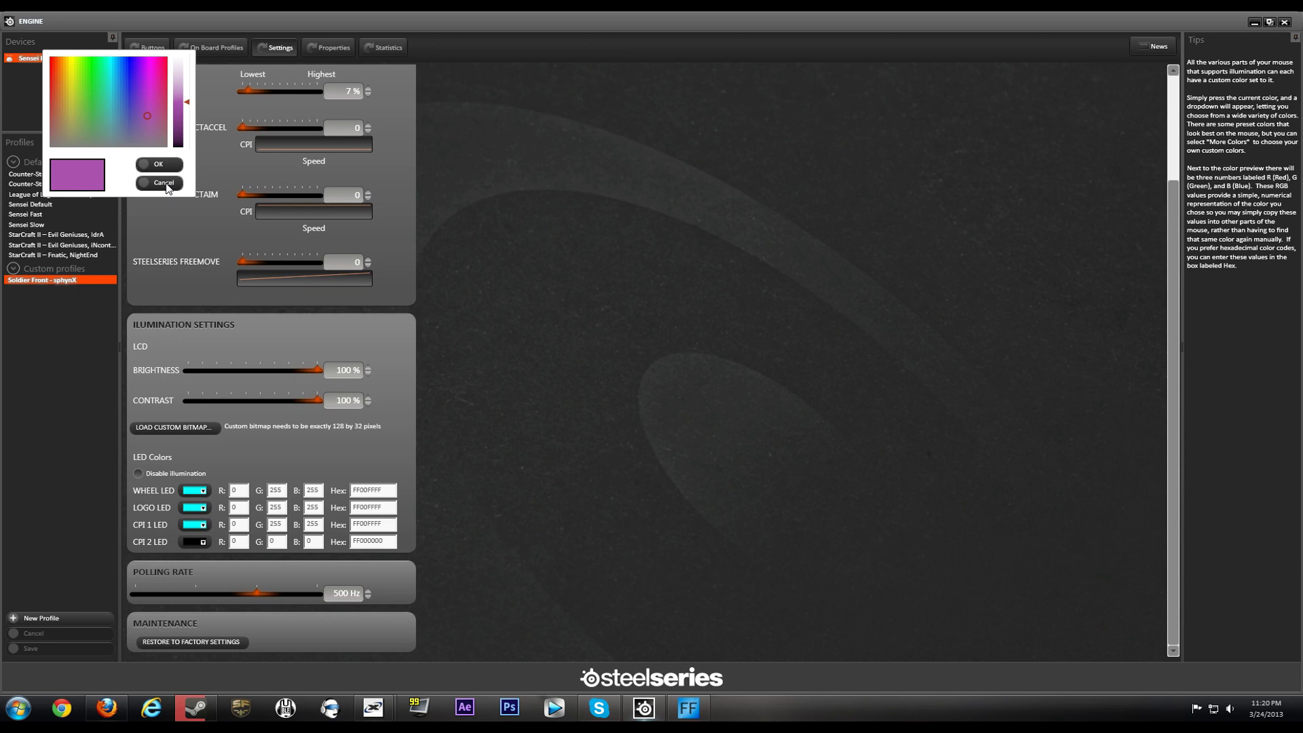
click(163, 183)
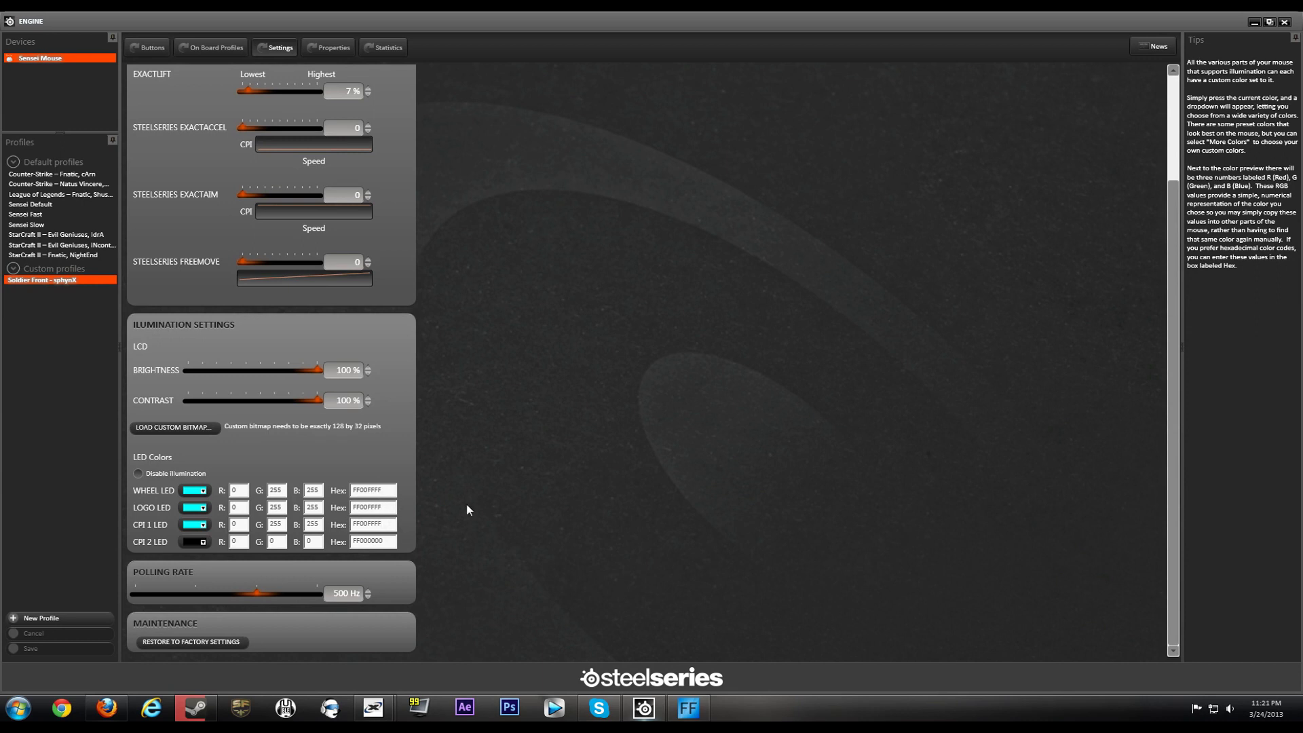
Nudge the polling rate down and back up so it stays at 500 Hz.
mouse_move(166, 573)
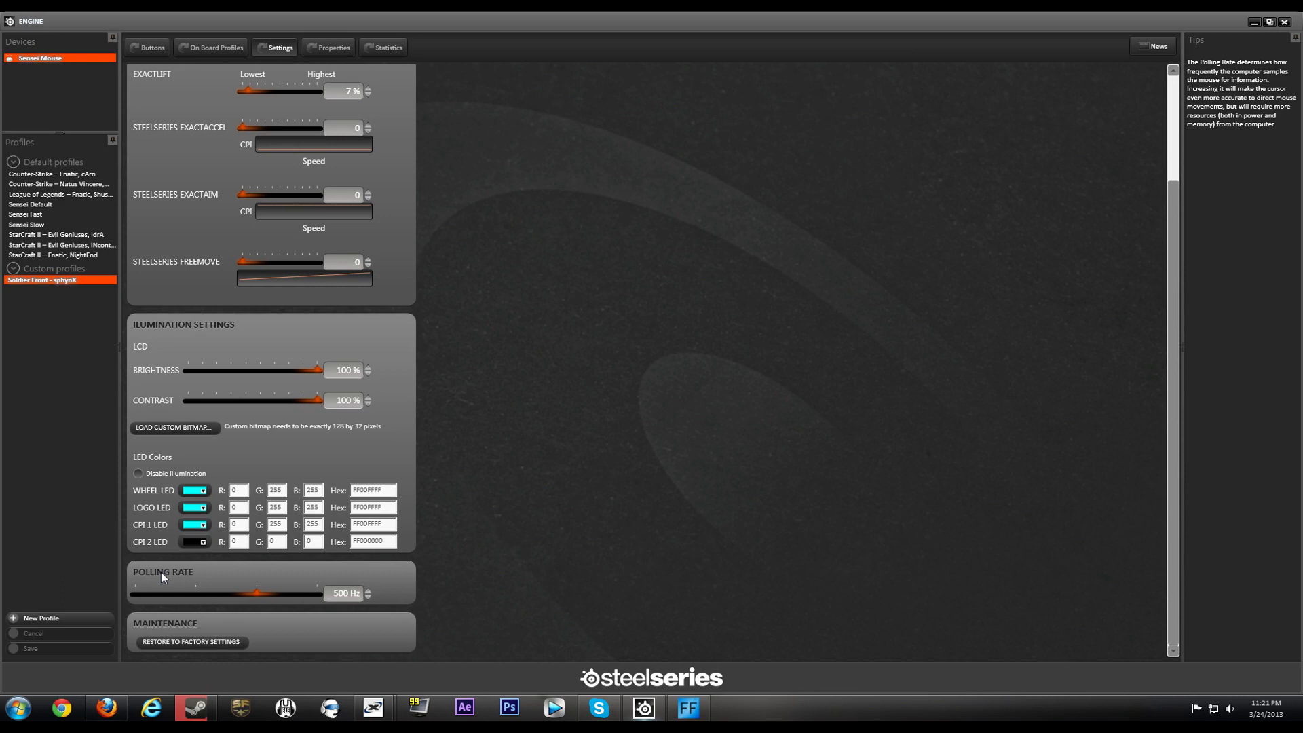
scroll(503, 559, up, 3)
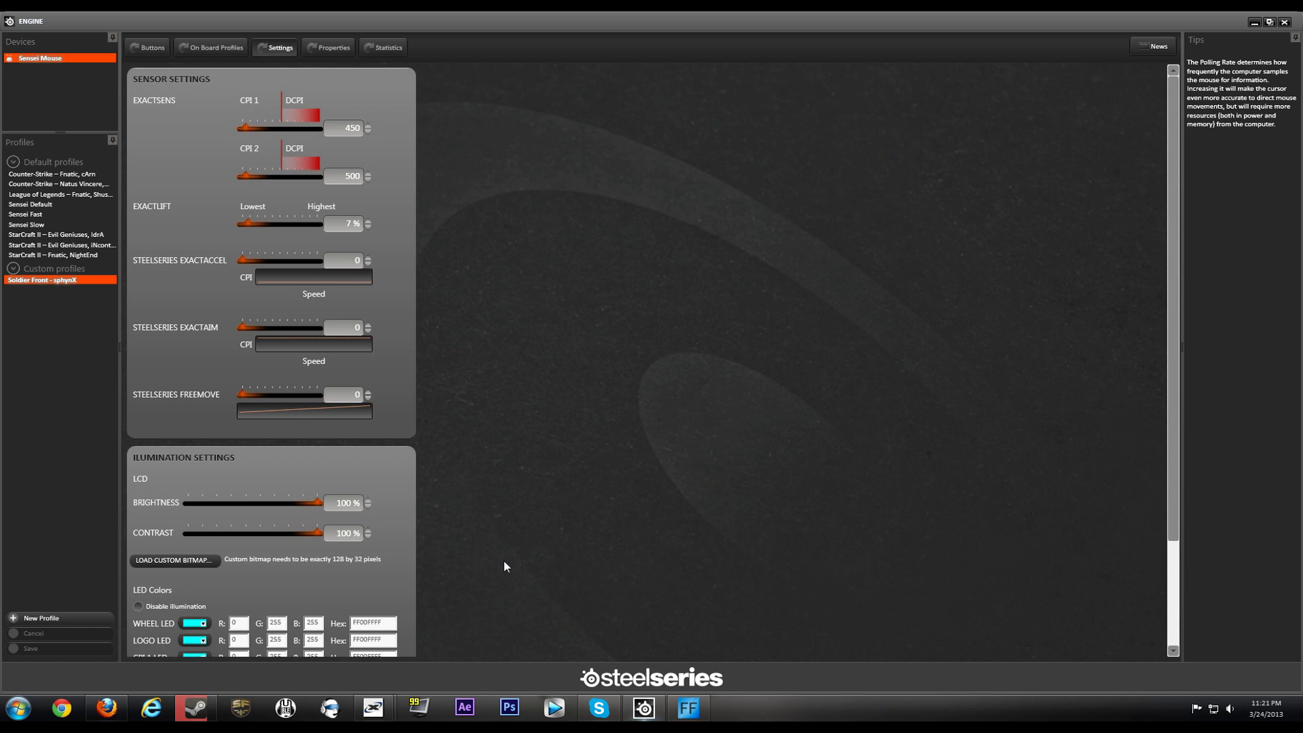
scroll(503, 563, down, 3)
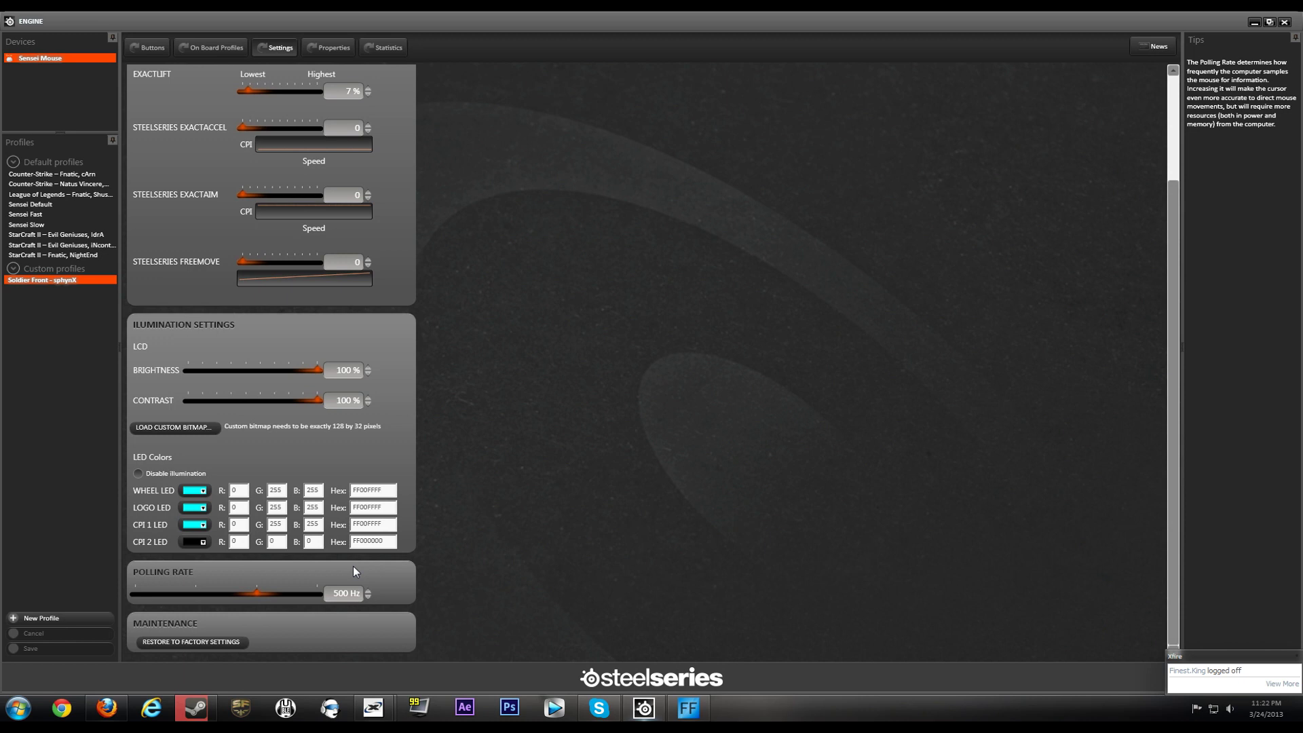
click(368, 597)
click(369, 590)
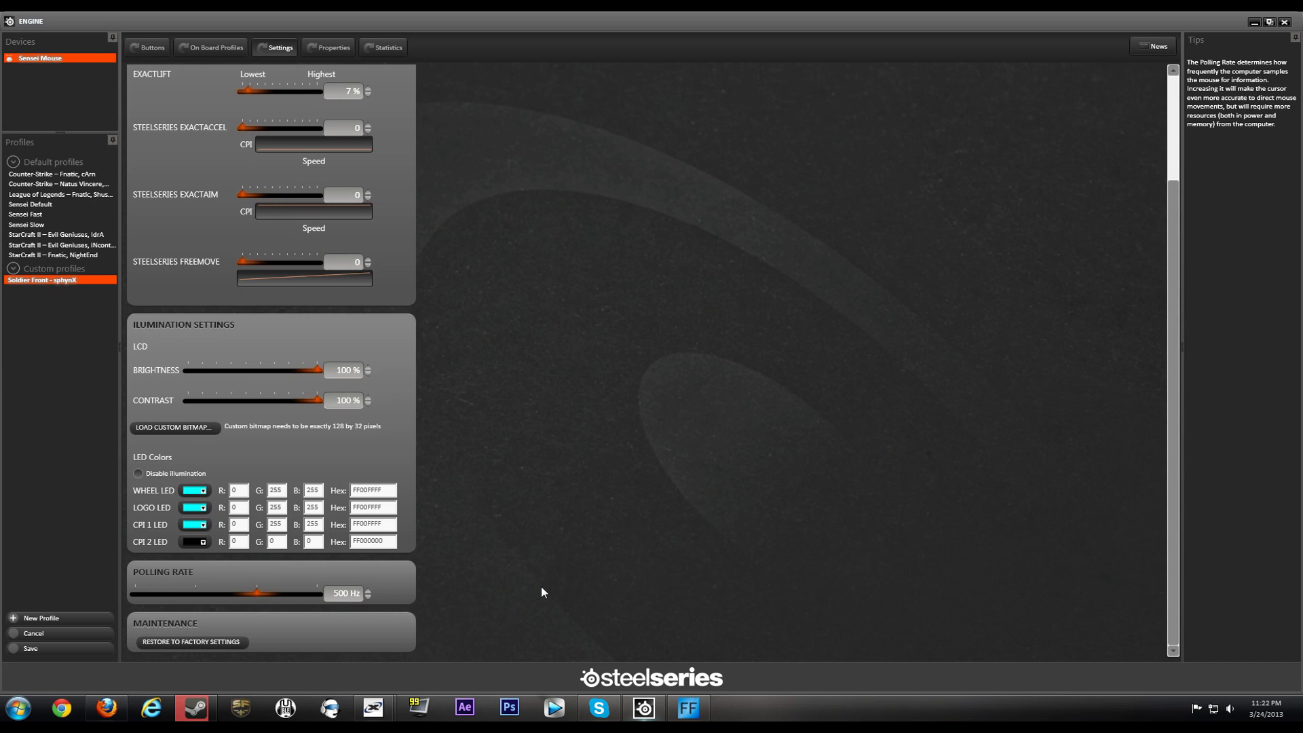
Bring up the Sensei button-press statistics view.
scroll(541, 591, up, 5)
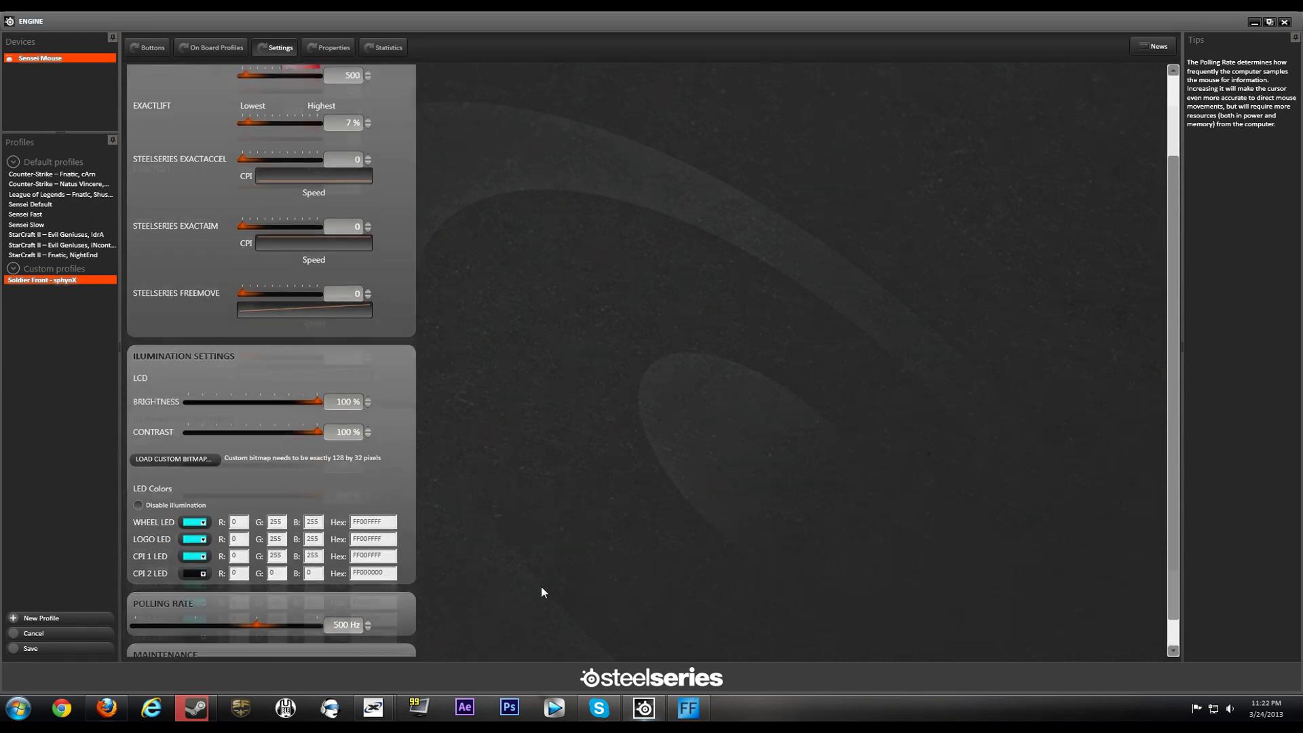
scroll(563, 587, down, 5)
scroll(598, 612, up, 5)
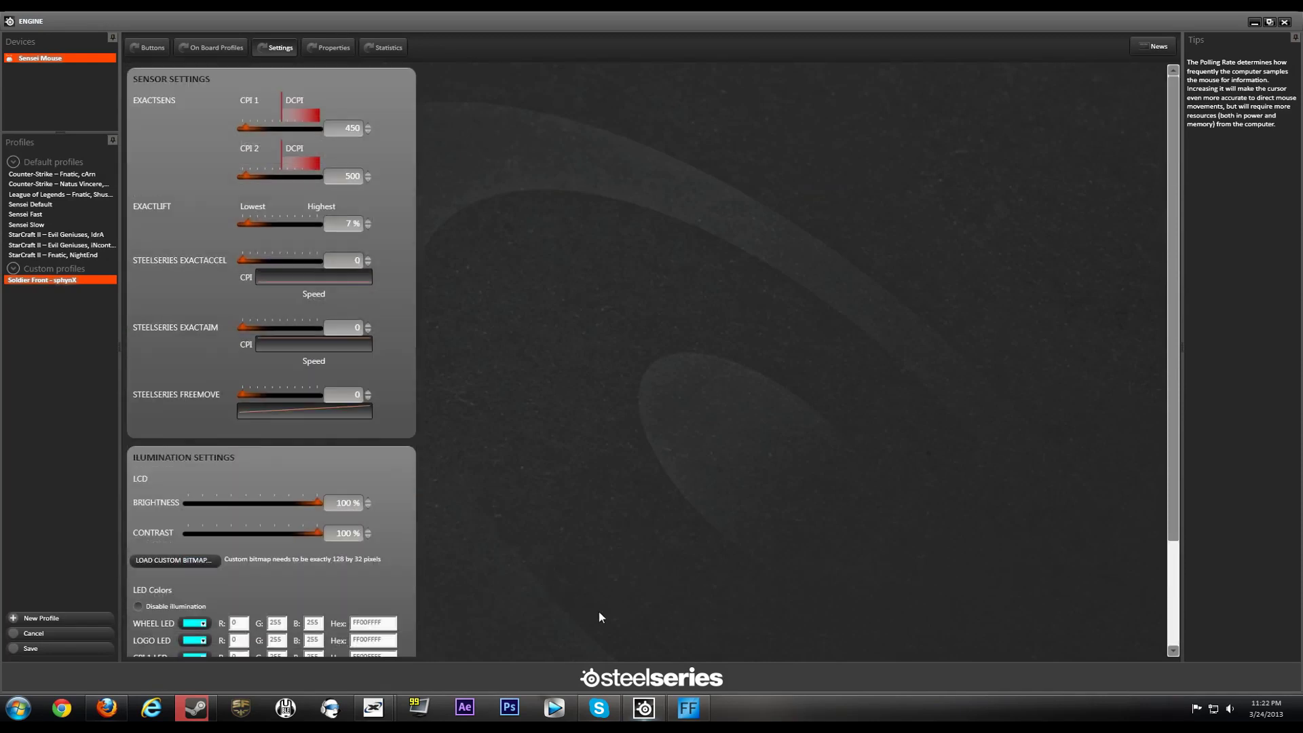
scroll(599, 612, down, 5)
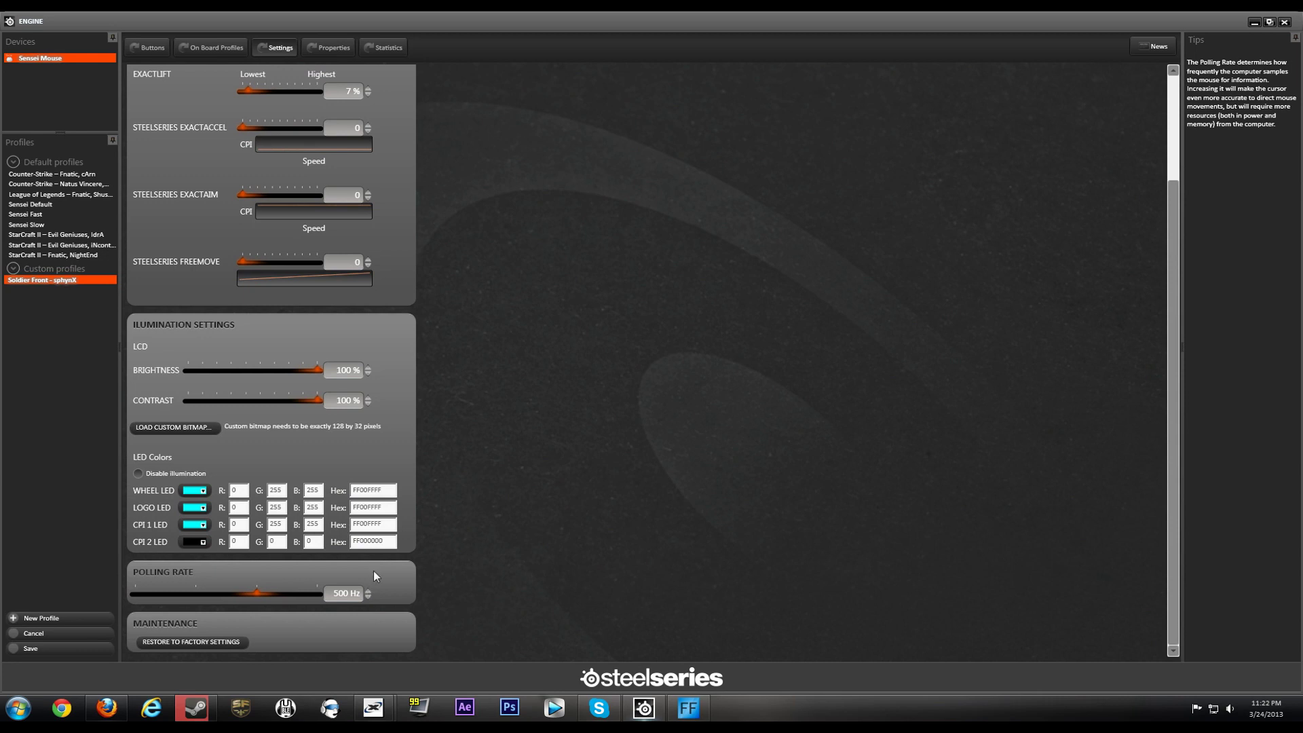
scroll(270, 53, up, 3)
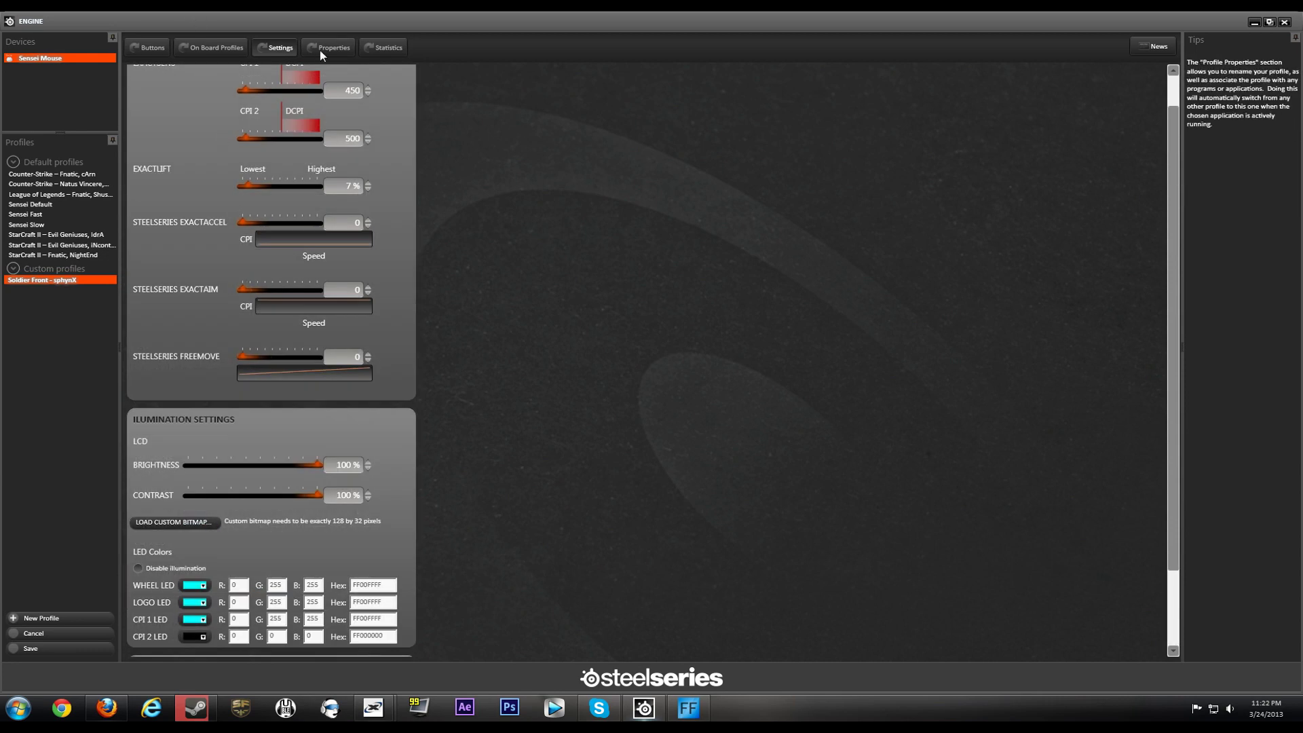
click(383, 47)
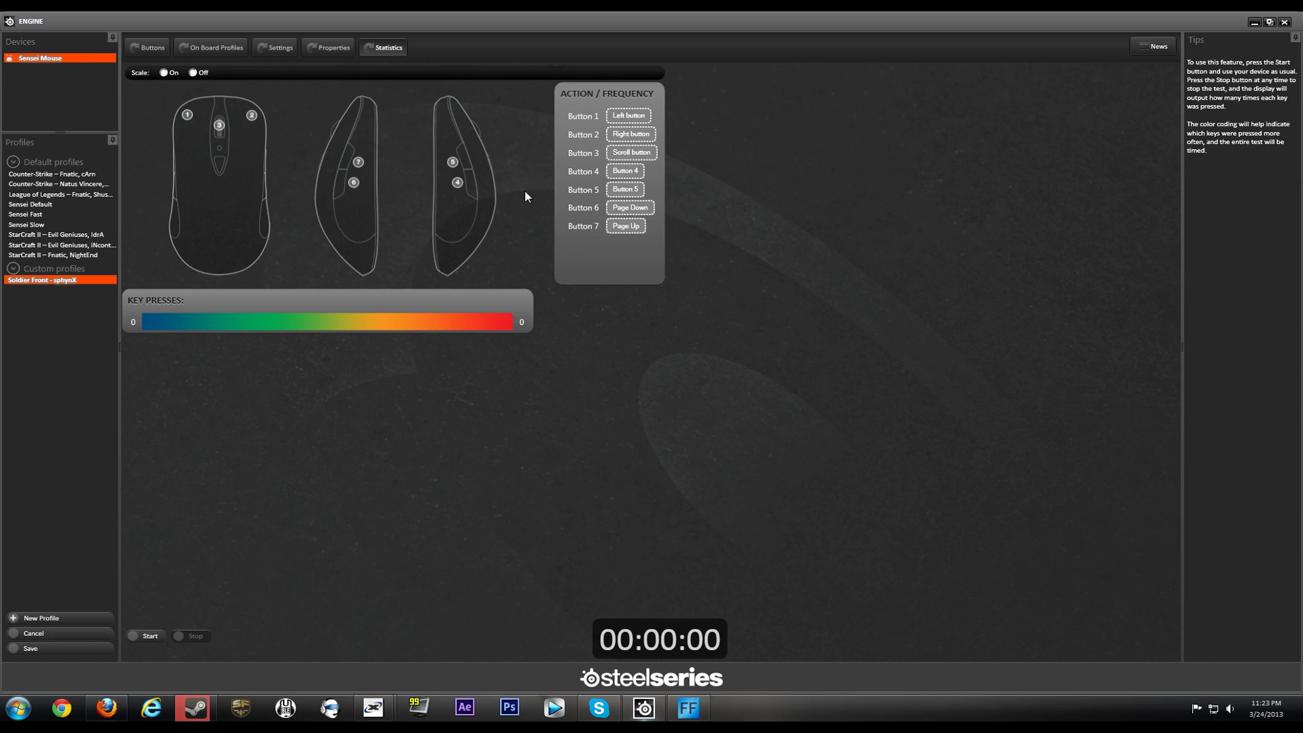
Show the profile Properties page with the profile name and application-activation field.
mouse_move(316, 58)
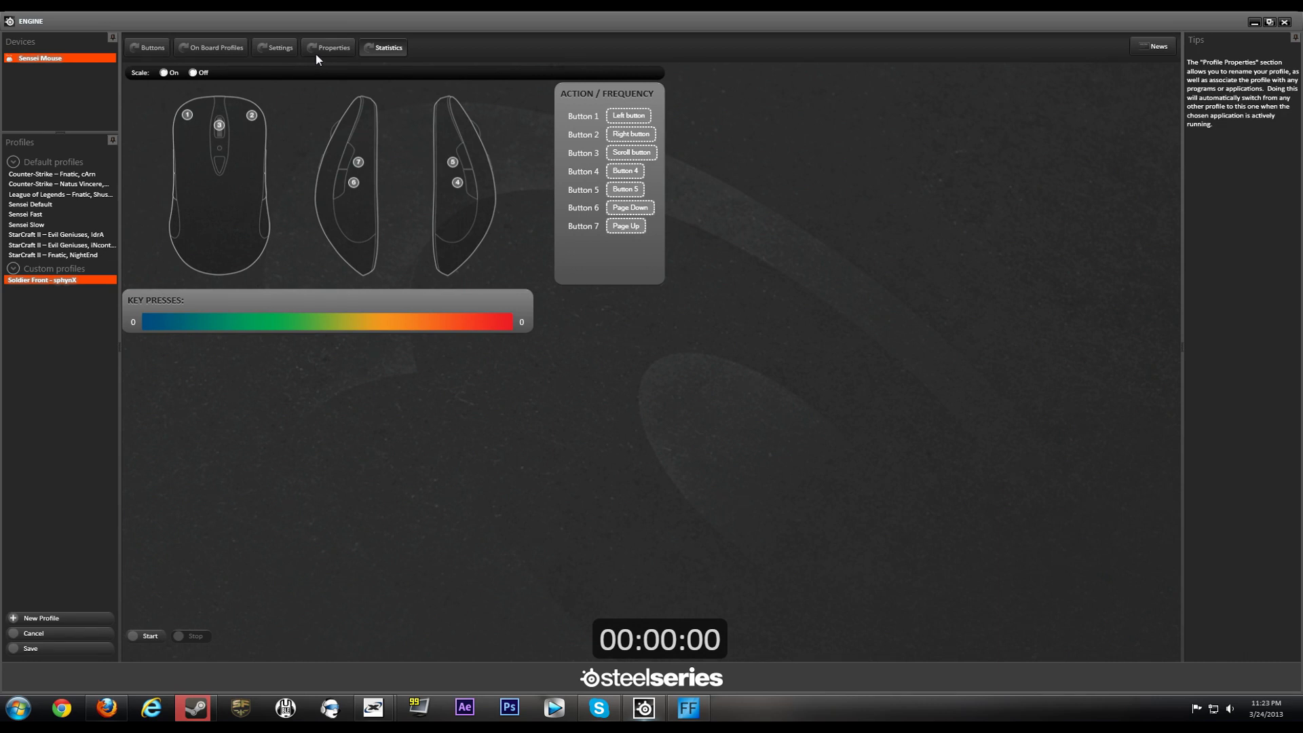
click(326, 49)
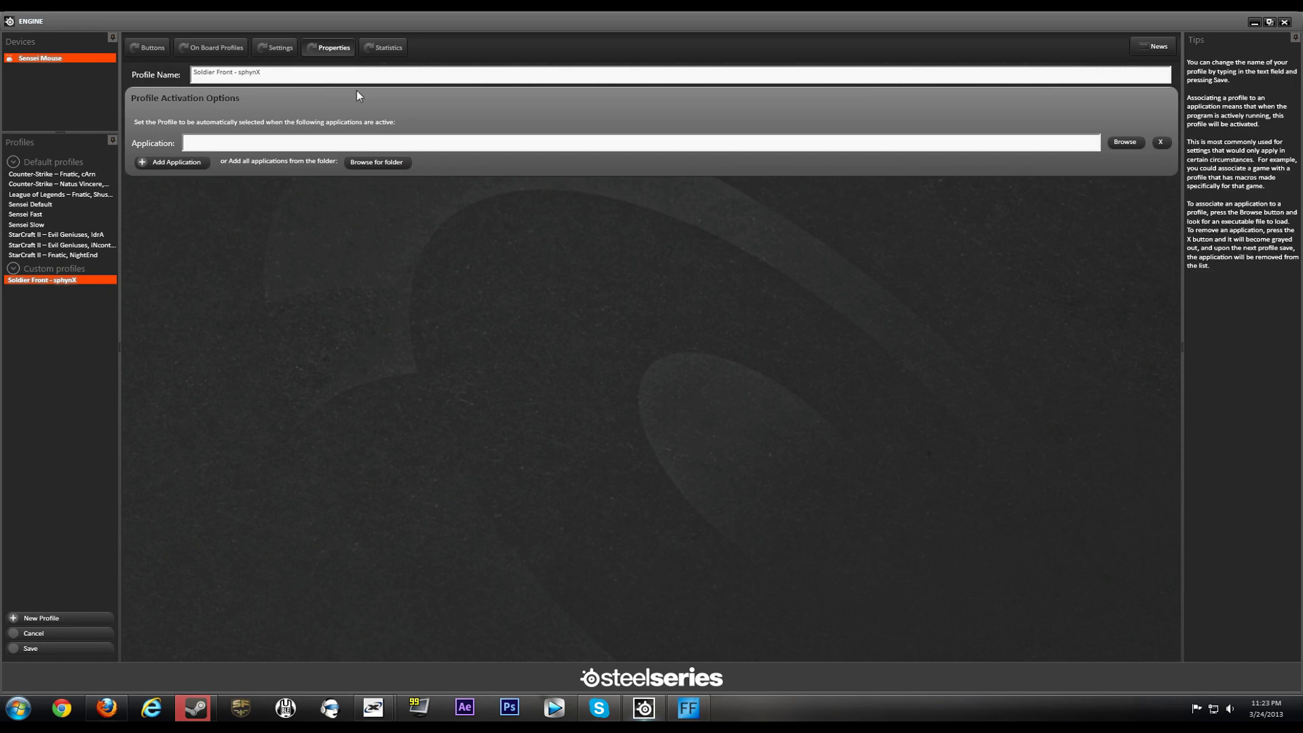
Add a second Application row to the Soldier Front - sphynX profile's activation options.
mouse_move(22, 272)
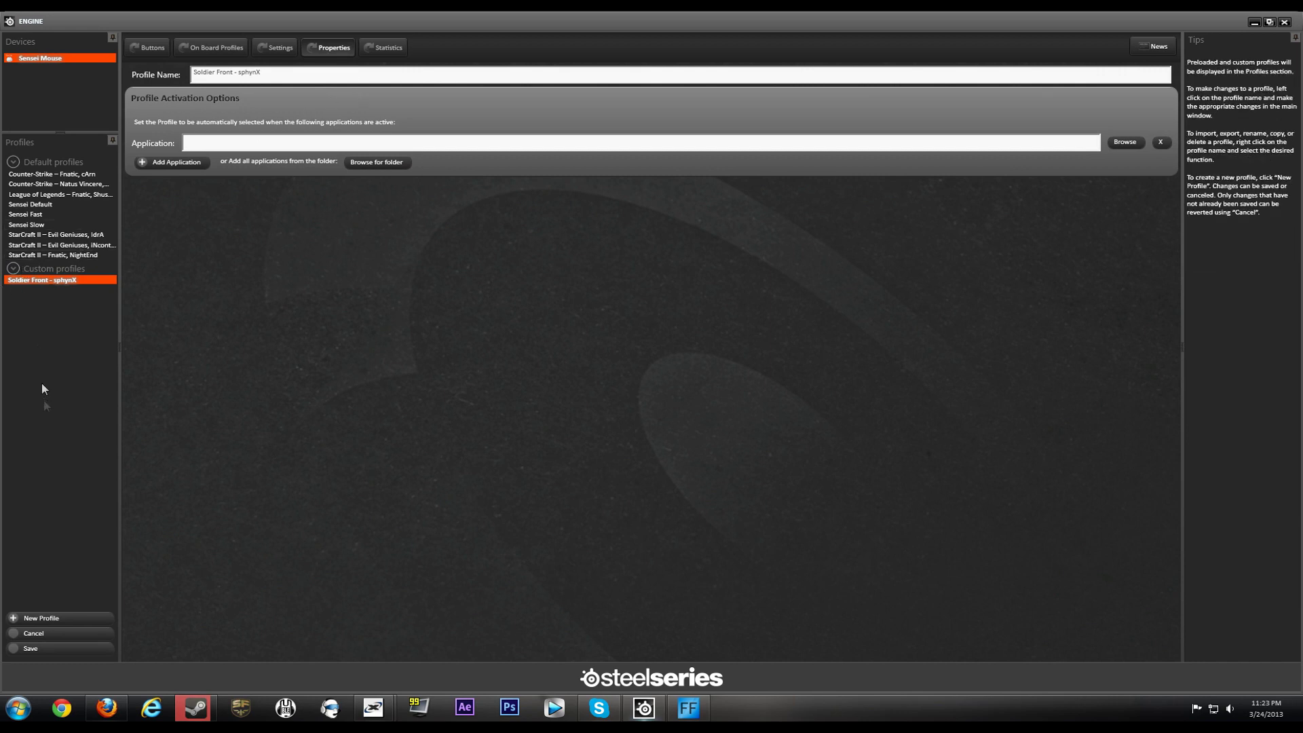
mouse_move(580, 165)
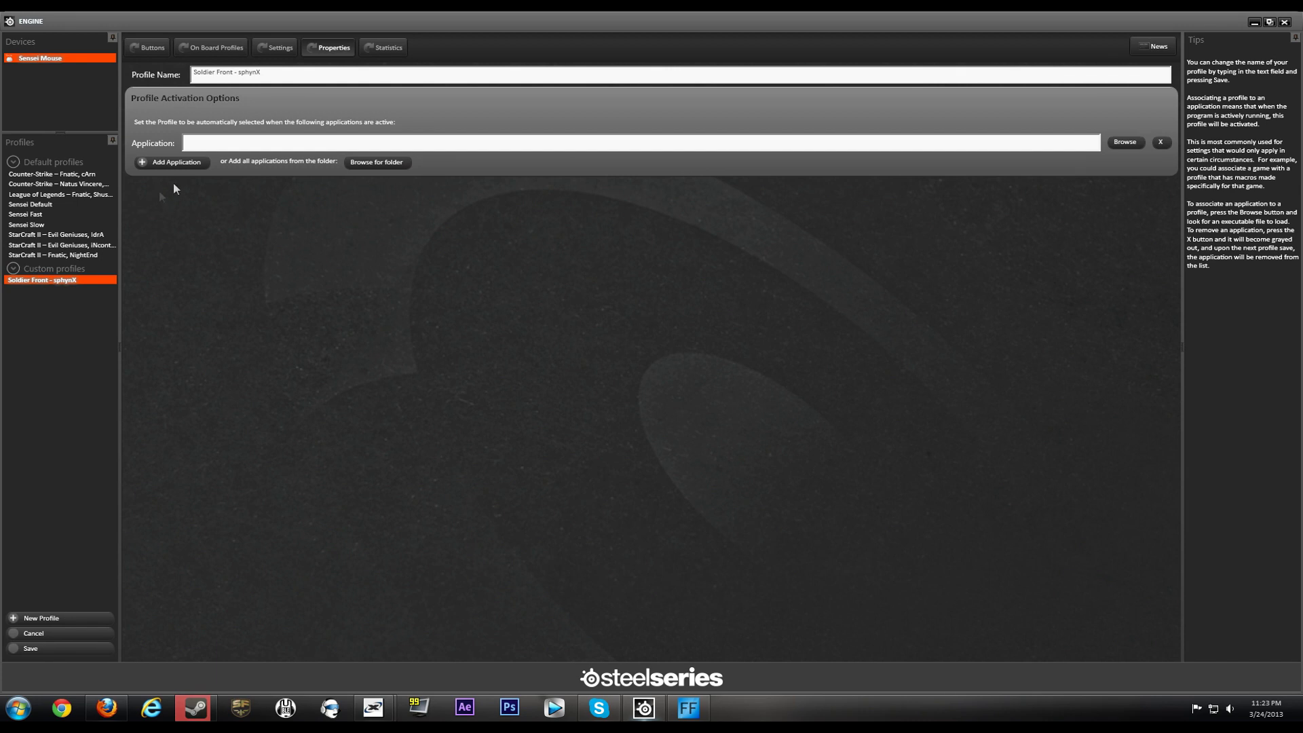
mouse_move(186, 167)
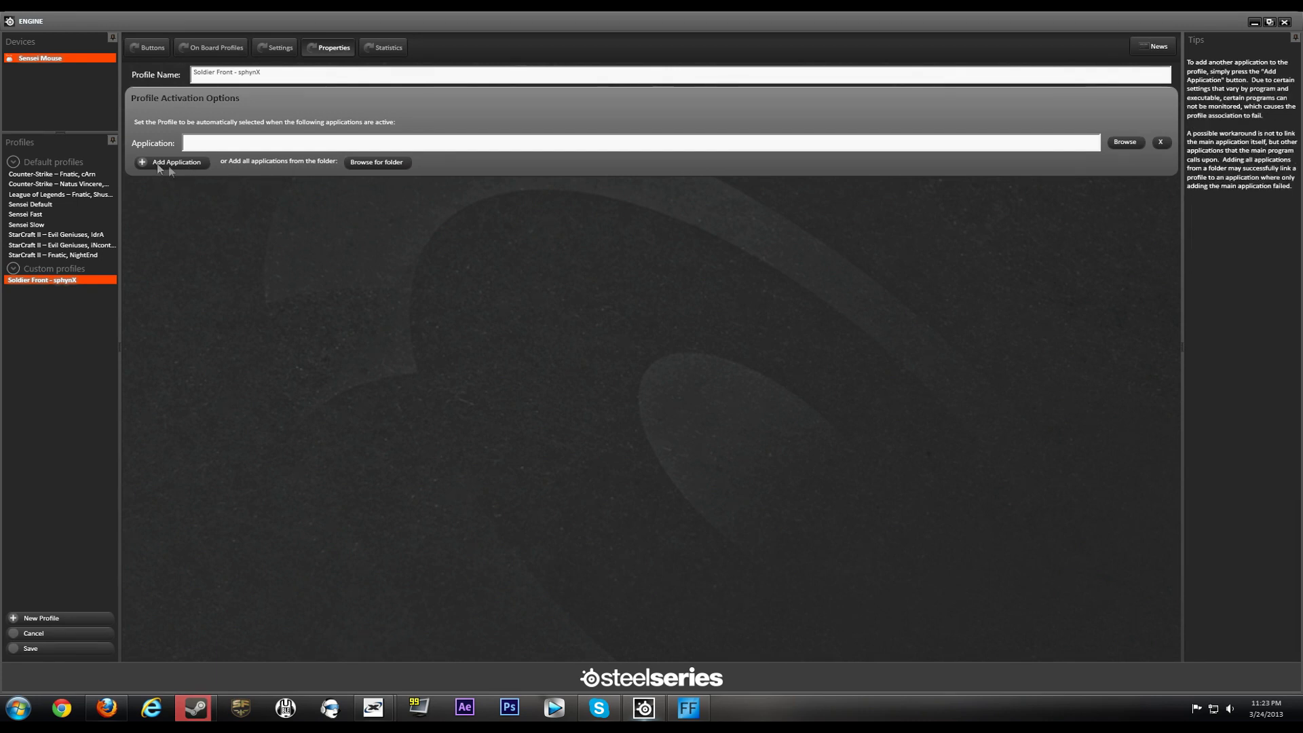
click(194, 163)
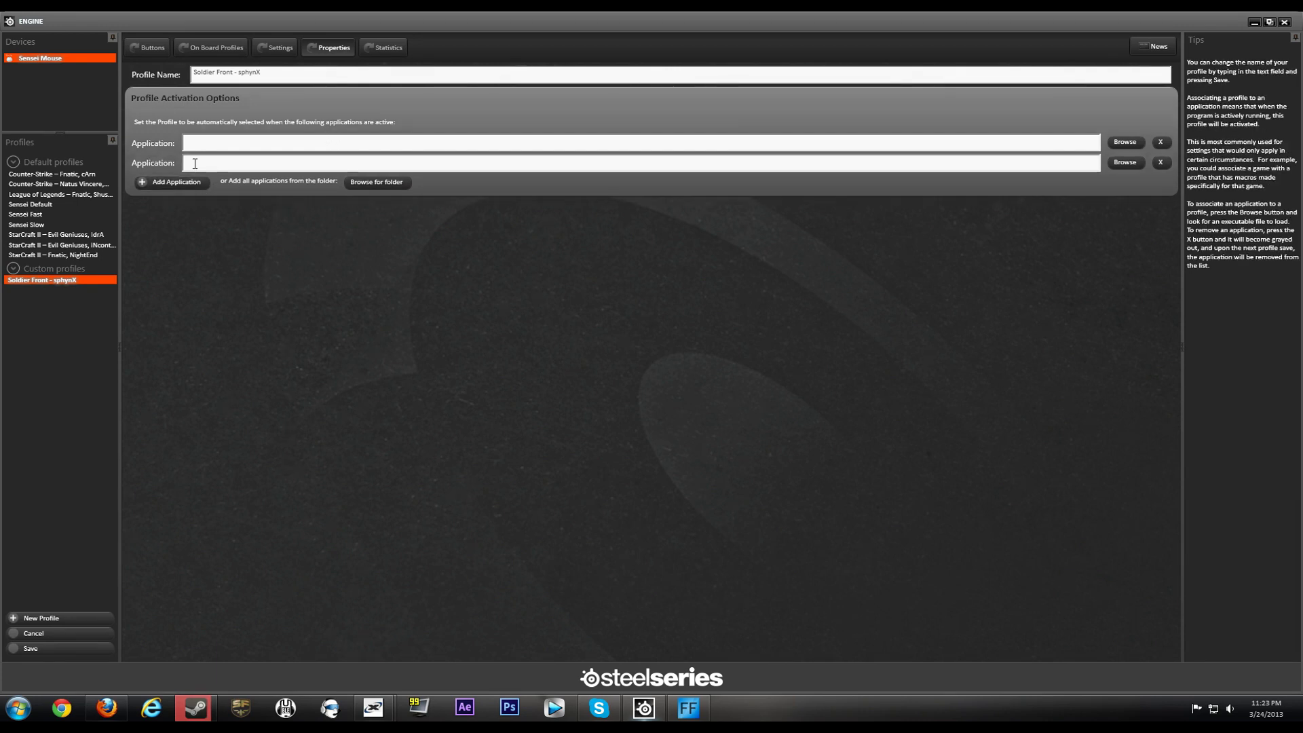
Cancel browsing for a program, mark the first Application row for removal, and view On Board Profiles.
click(1124, 142)
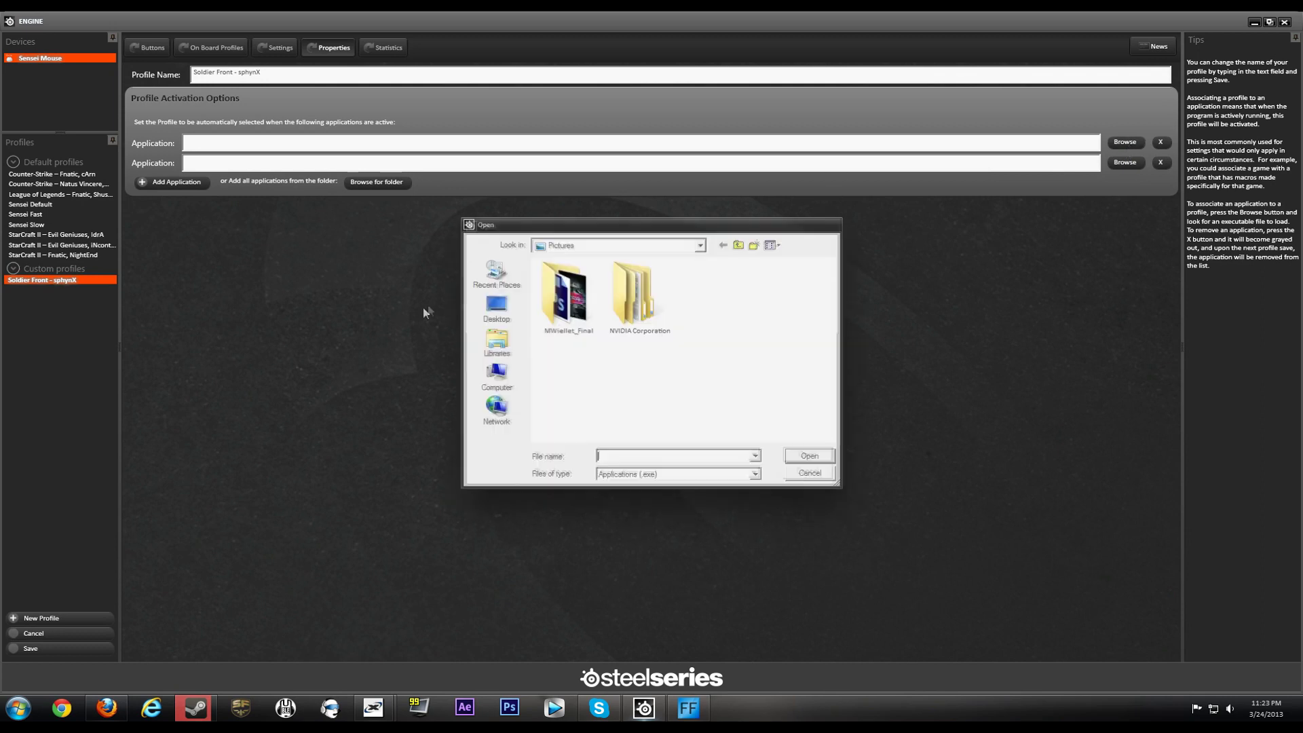
click(809, 473)
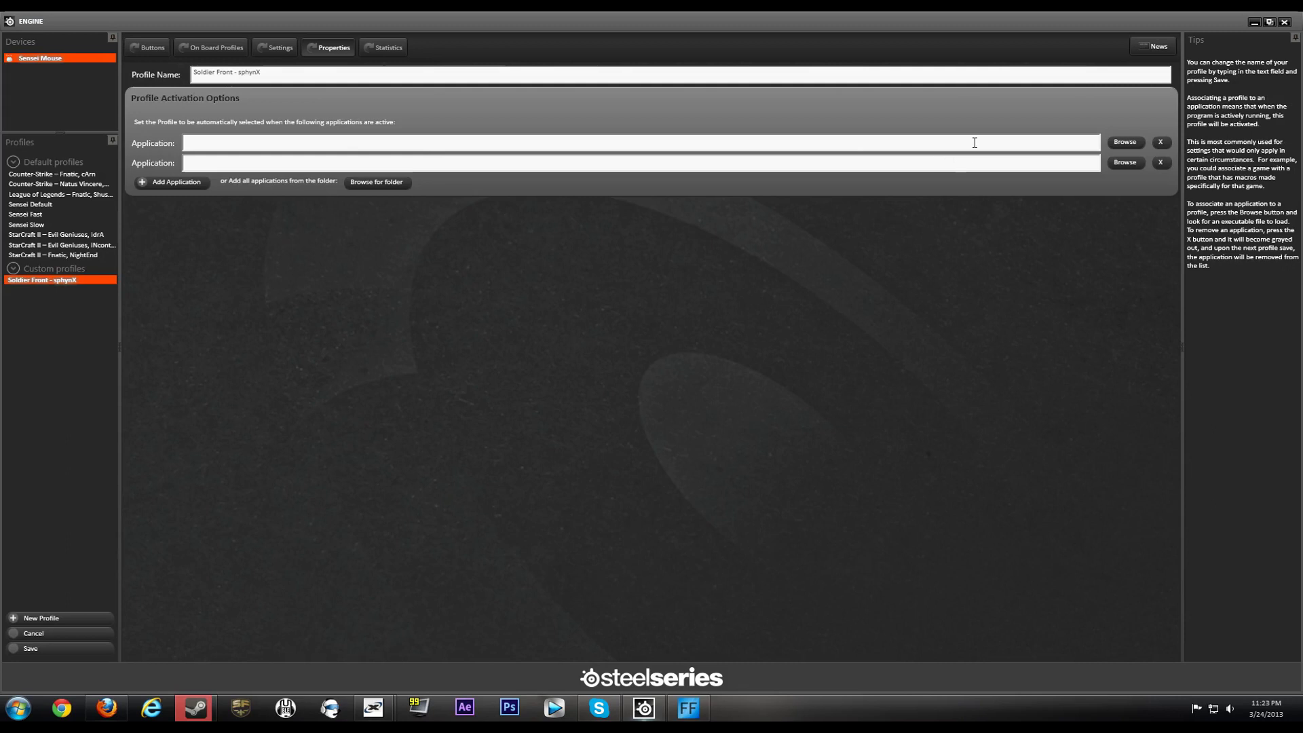
click(1160, 144)
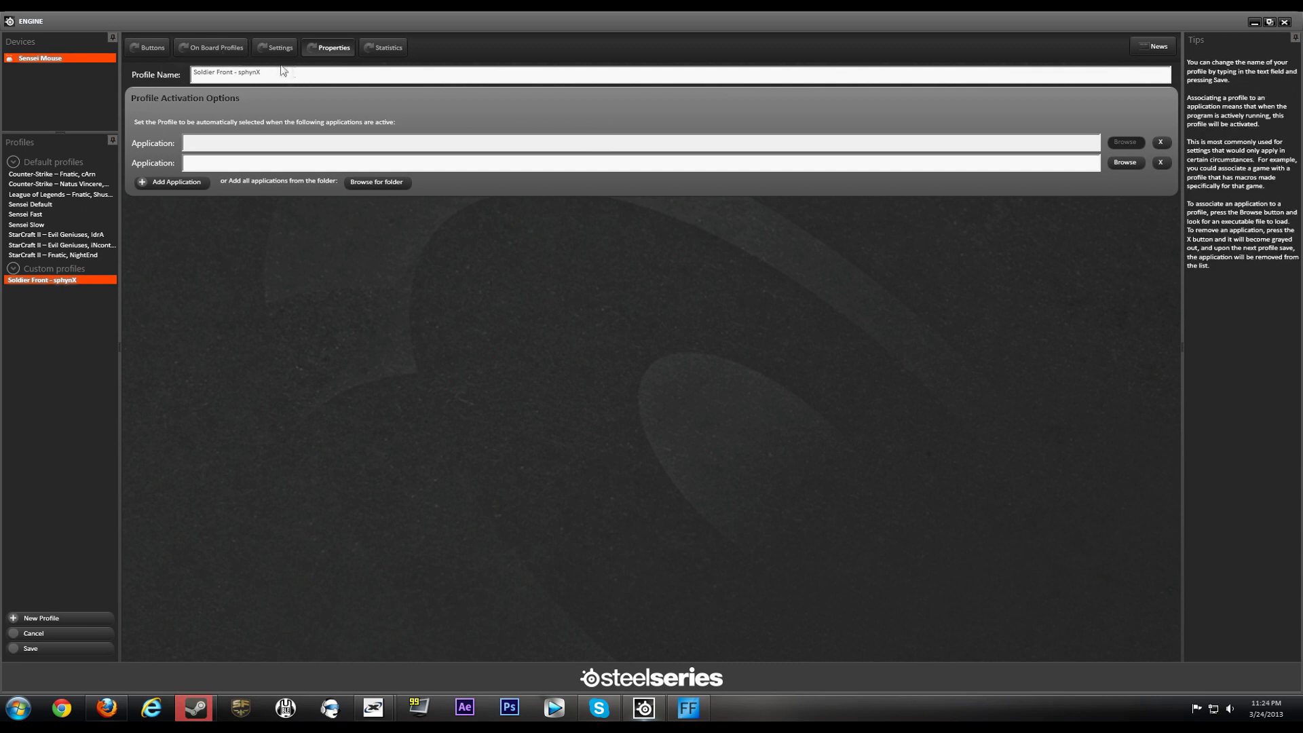
click(235, 52)
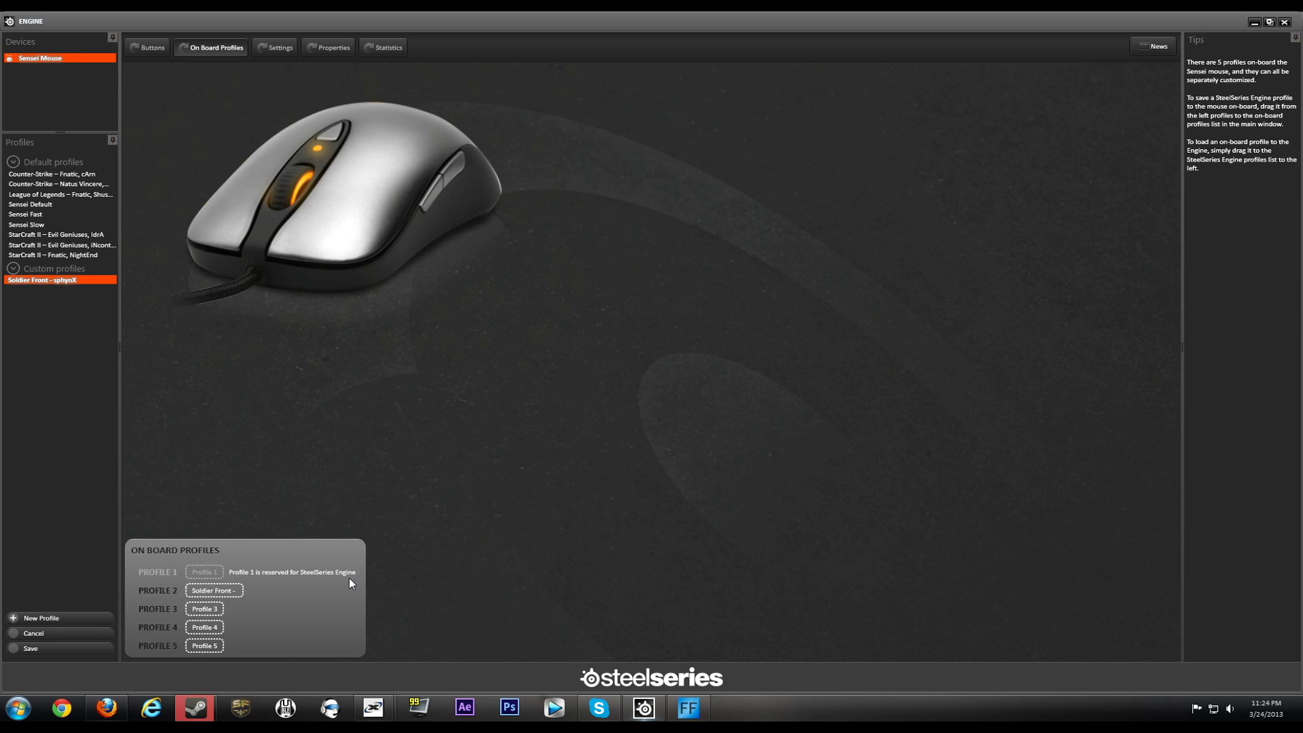
Collapse and re-expand Custom profiles, prompting to save the Soldier Front - sphynX changes.
click(11, 272)
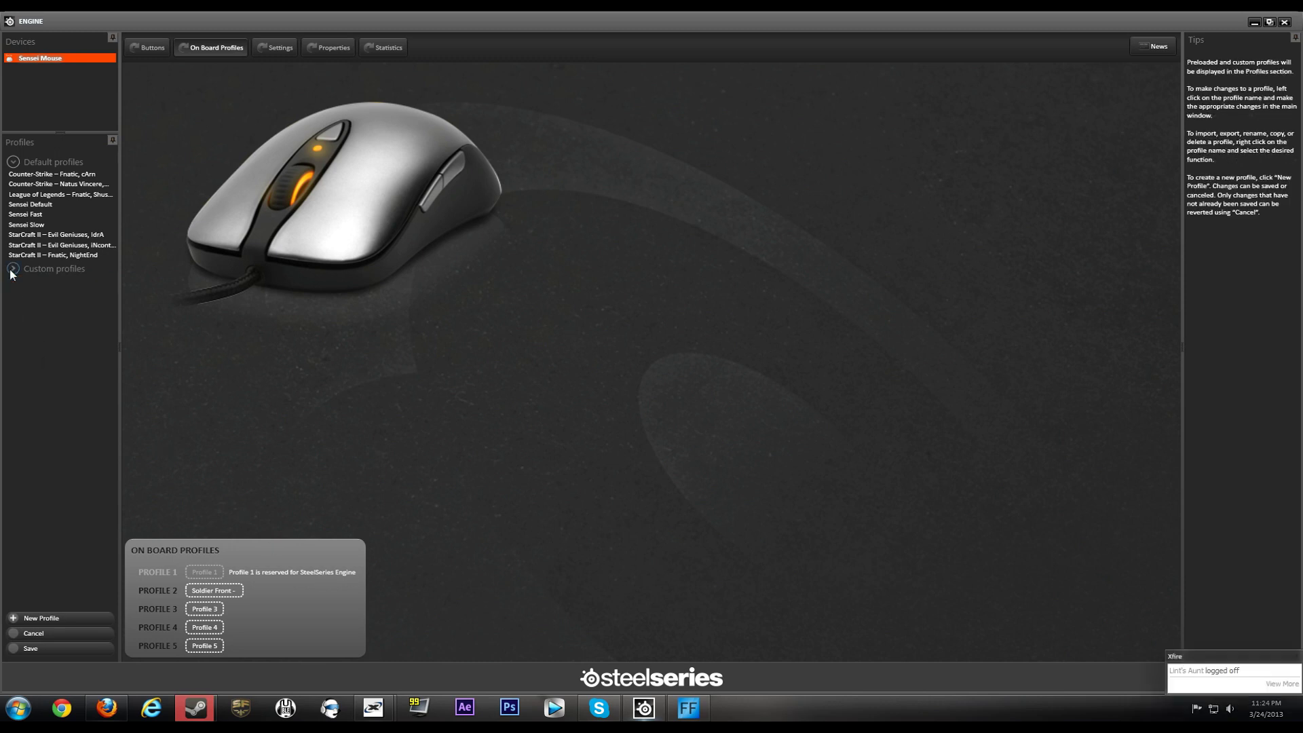
click(11, 272)
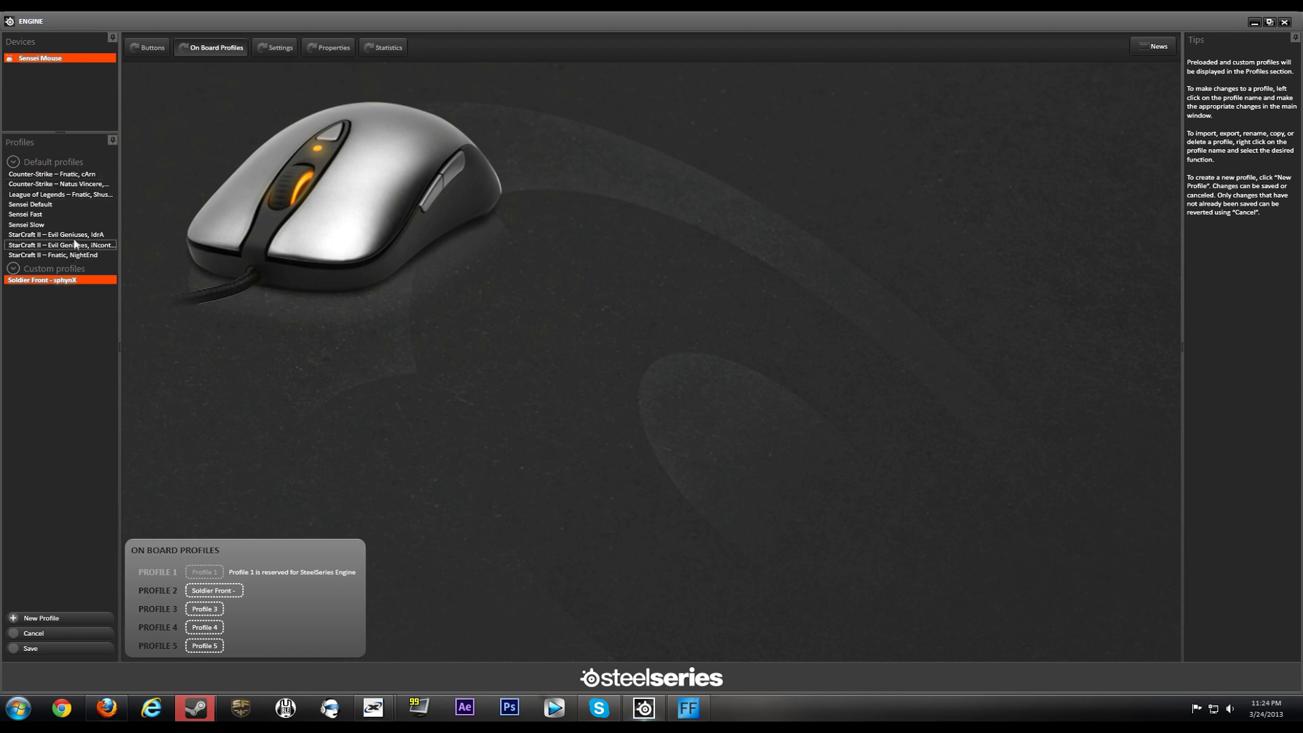
key(Delete)
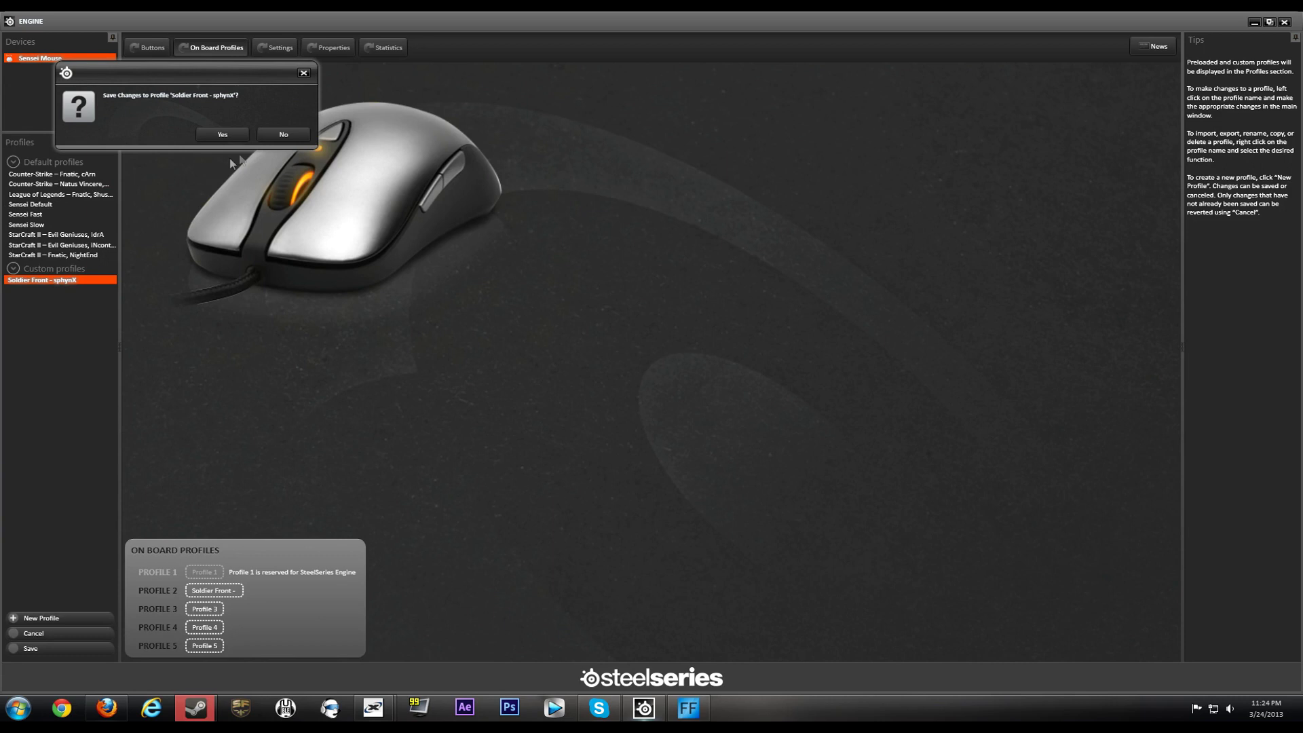
Decline saving the Soldier Front - sphynX changes and load the Counter-Strike – Fnatic, cArn profile.
click(267, 138)
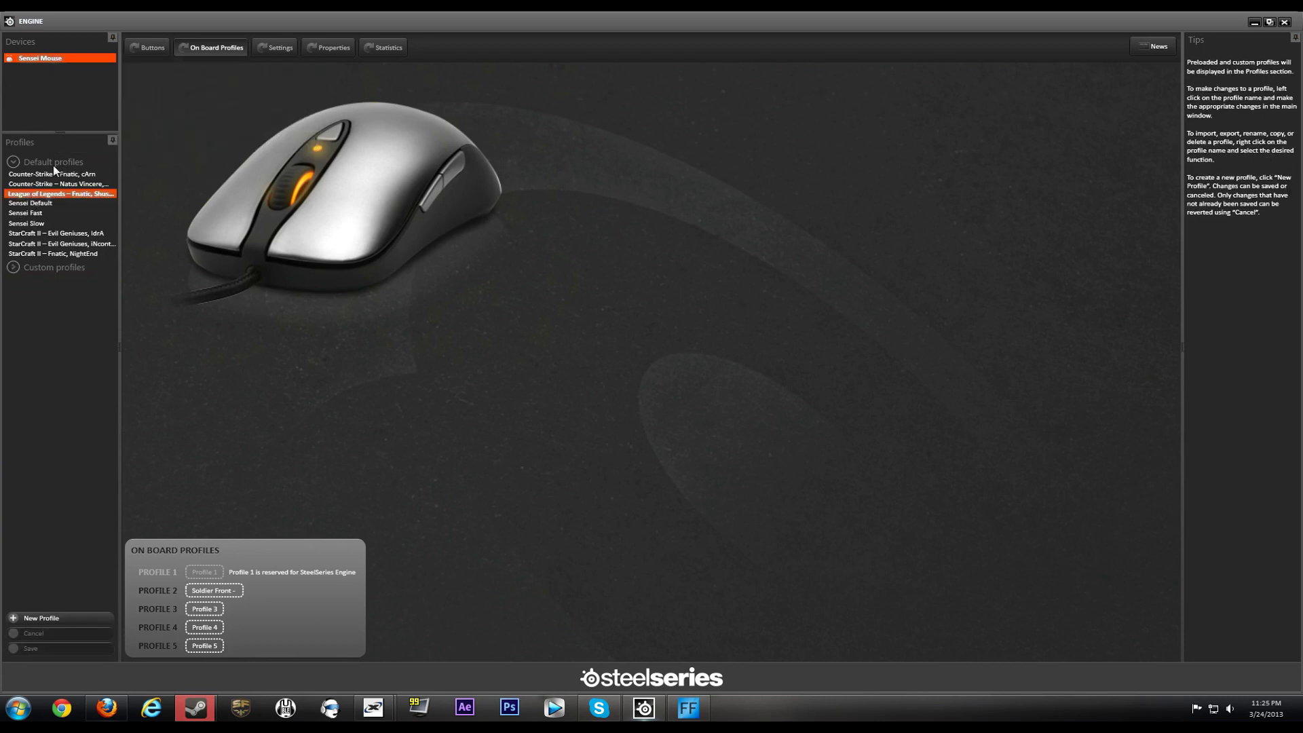
click(58, 174)
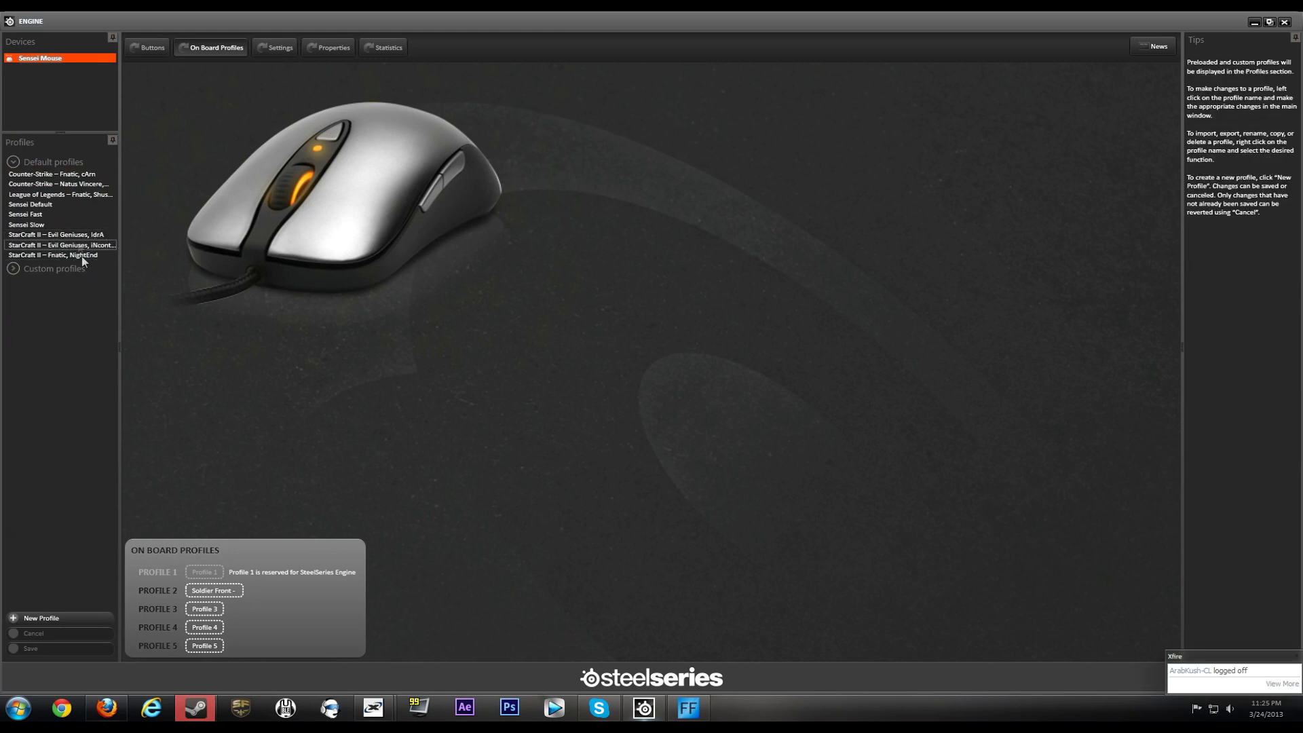
click(276, 51)
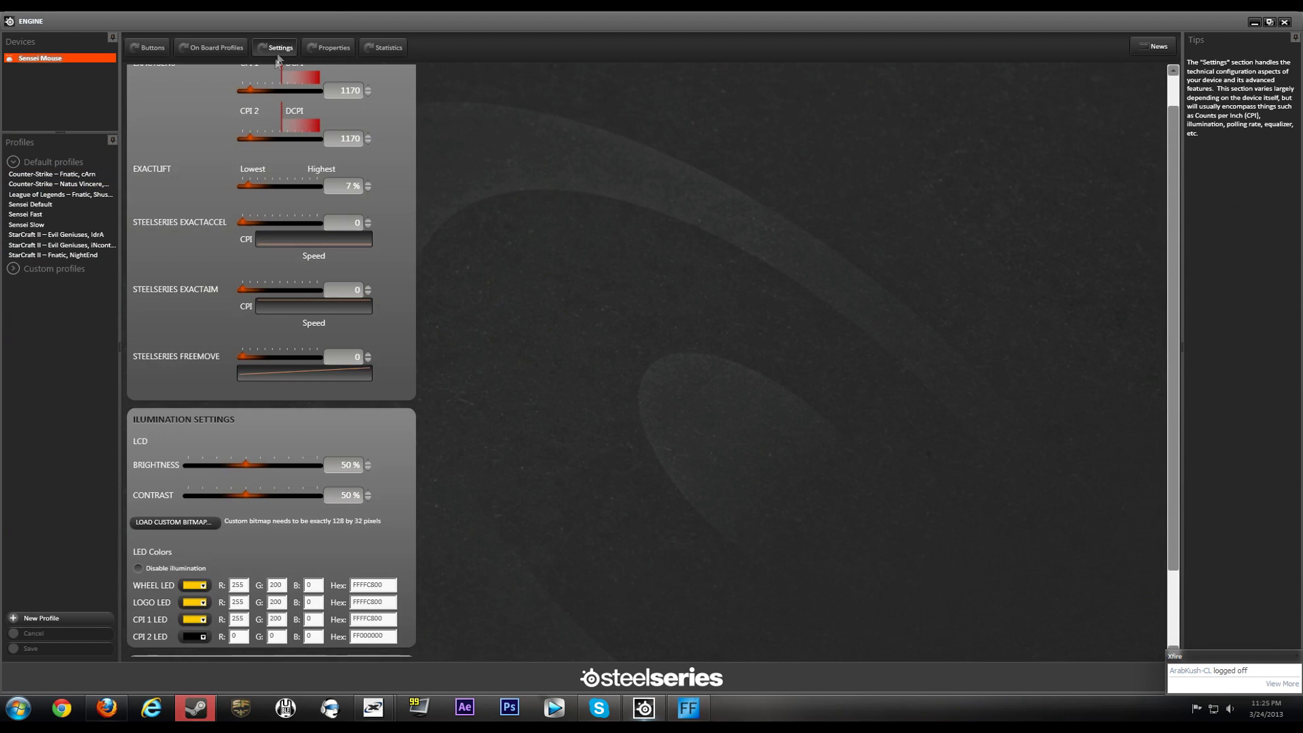
scroll(164, 284, up, 2)
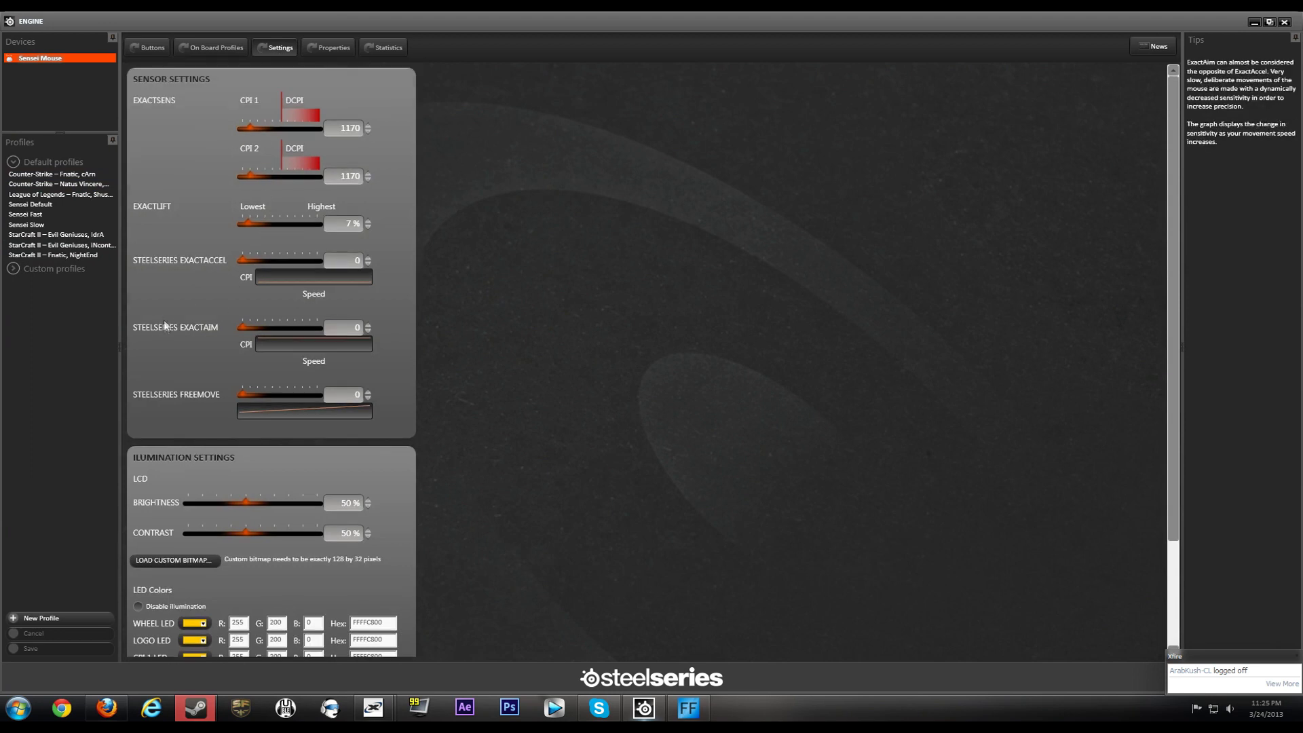
click(70, 254)
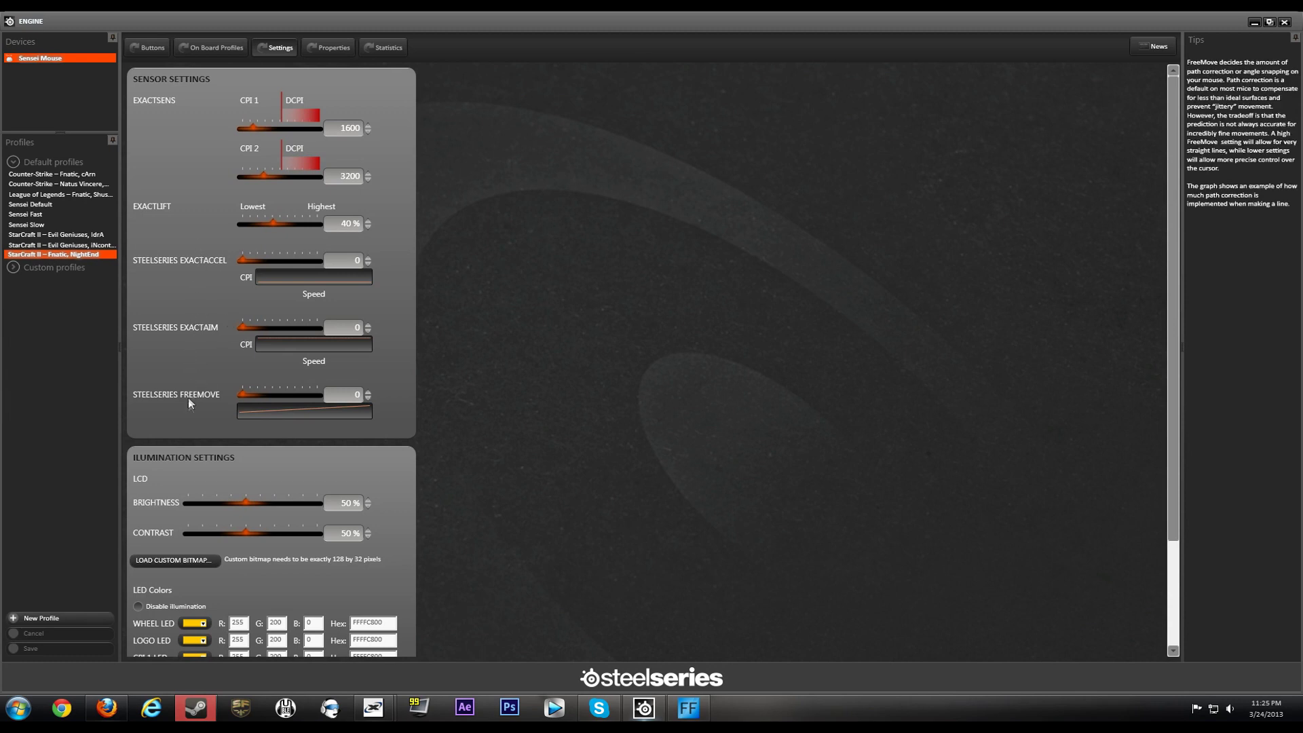
scroll(227, 346, down, 3)
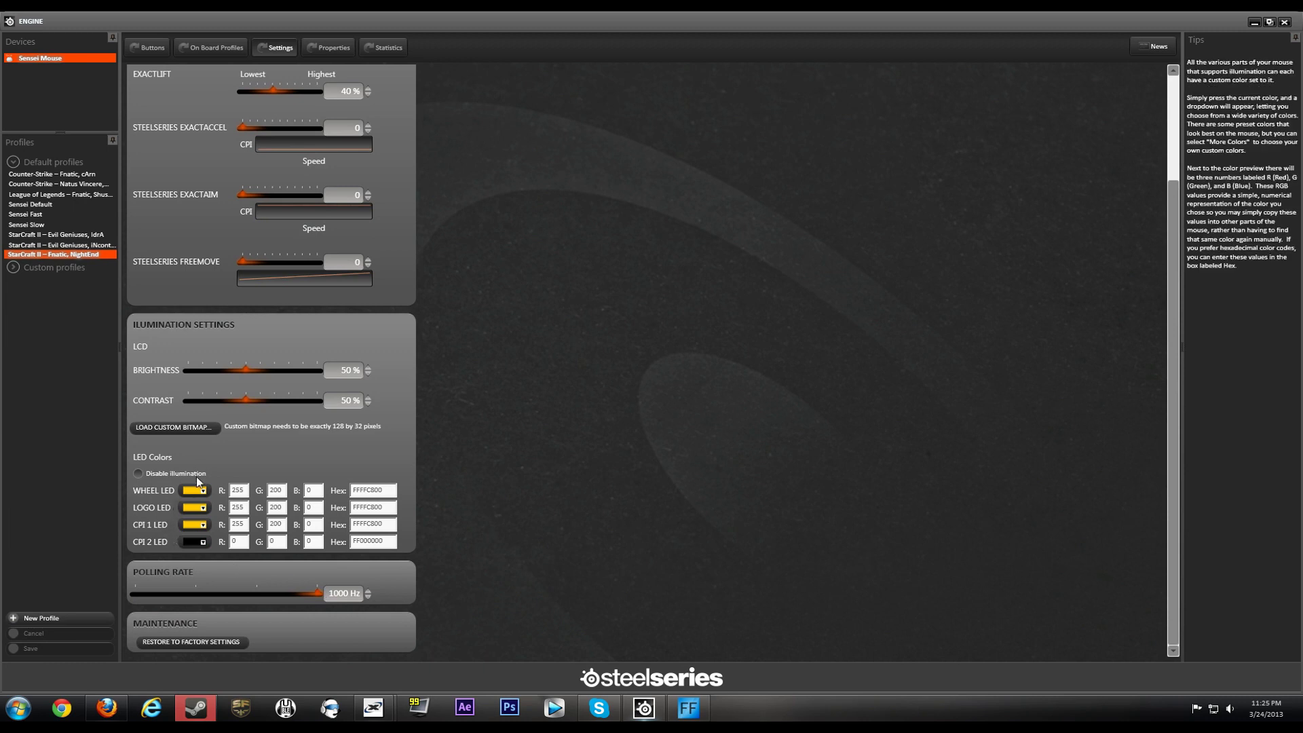
scroll(366, 146, up, 3)
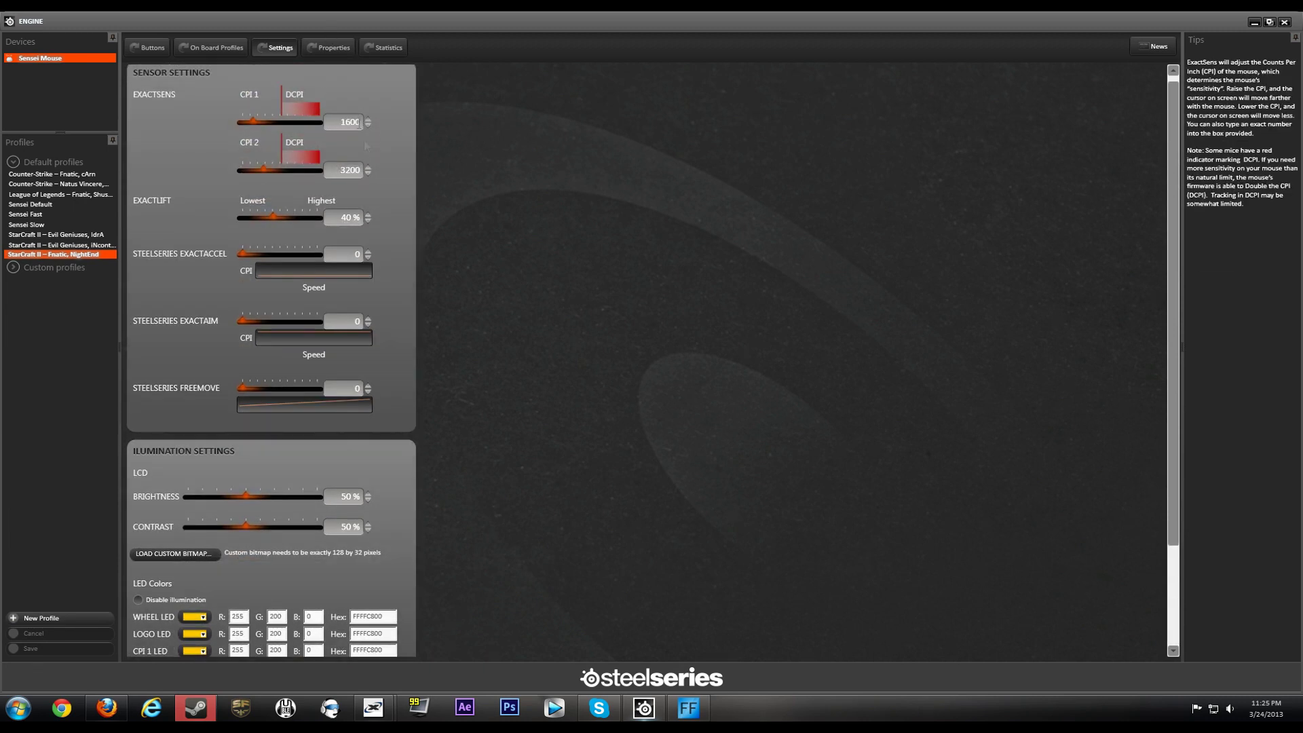
scroll(315, 463, down, 3)
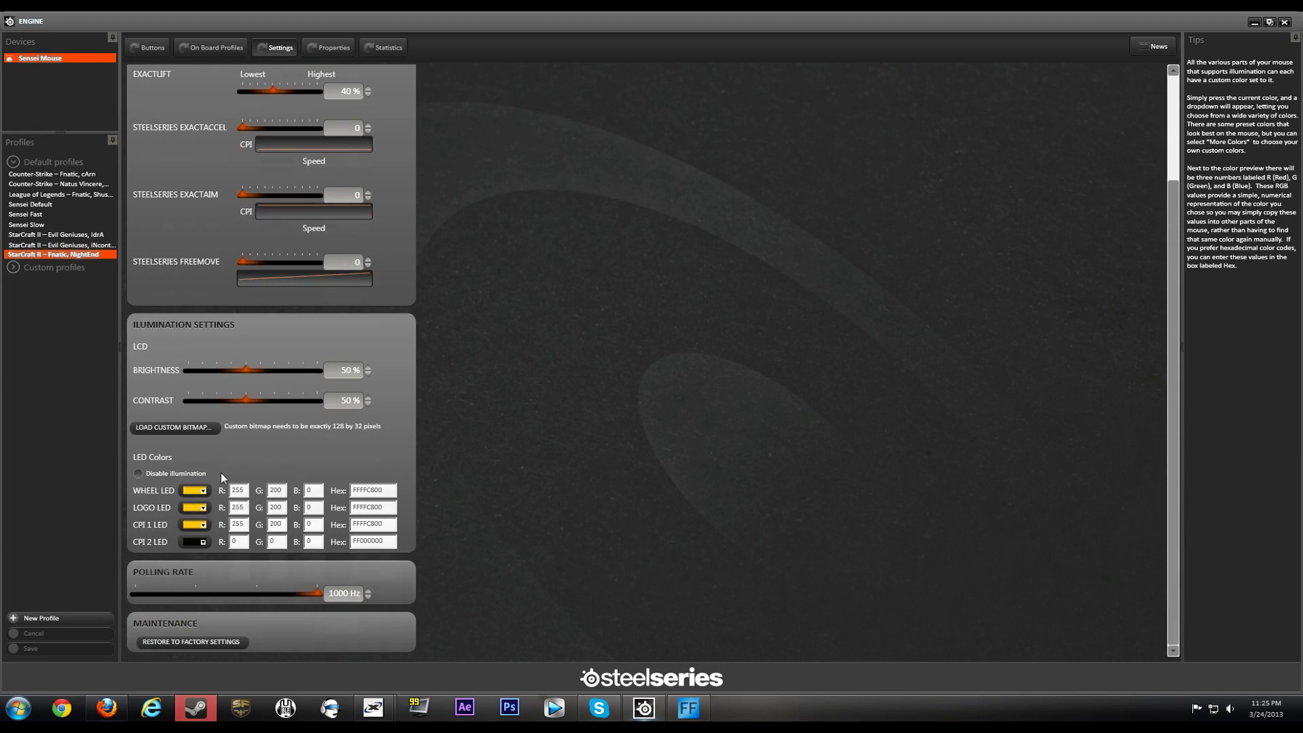
scroll(219, 471, up, 3)
scroll(230, 621, down, 3)
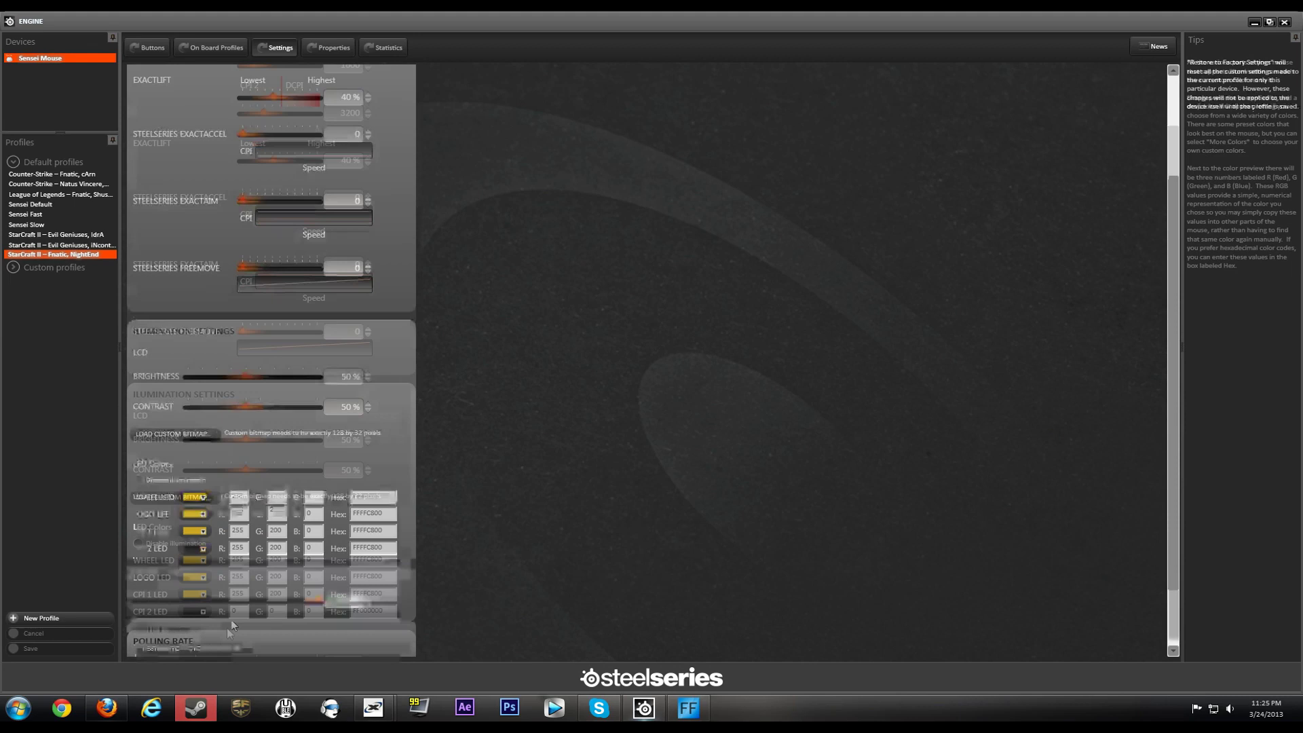
scroll(320, 474, up, 5)
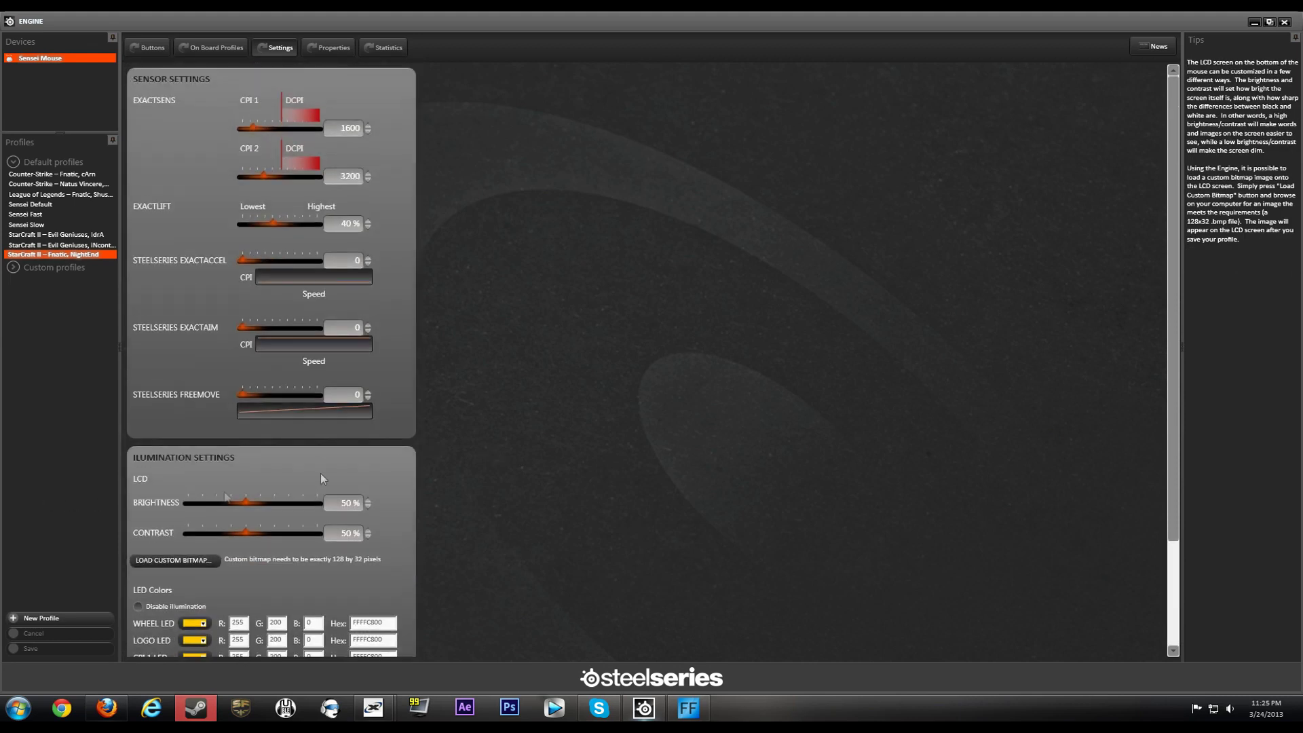
scroll(258, 516, down, 3)
scroll(224, 495, up, 3)
click(73, 246)
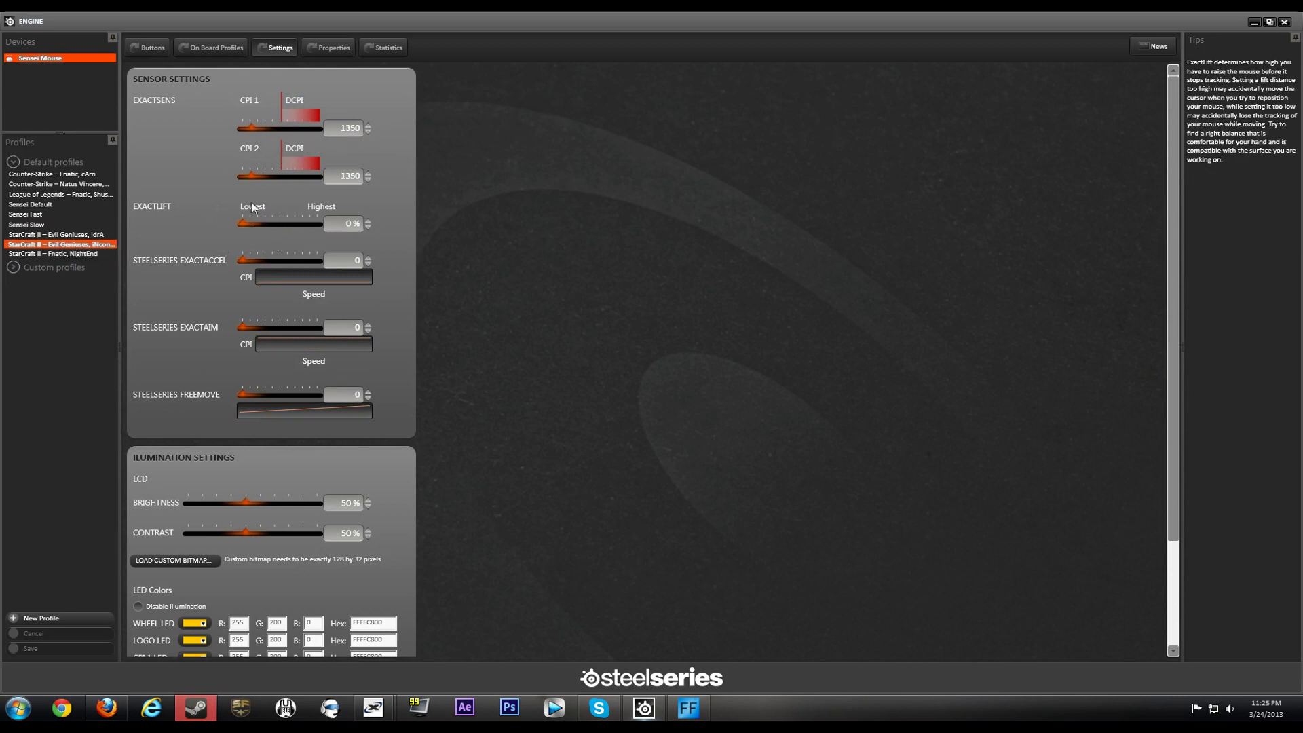
Load the Counter-Strike – Fnatic, cArn profile with CPI 1120 and 1170 and ExactLift 7%.
scroll(209, 419, down, 3)
scroll(282, 568, up, 3)
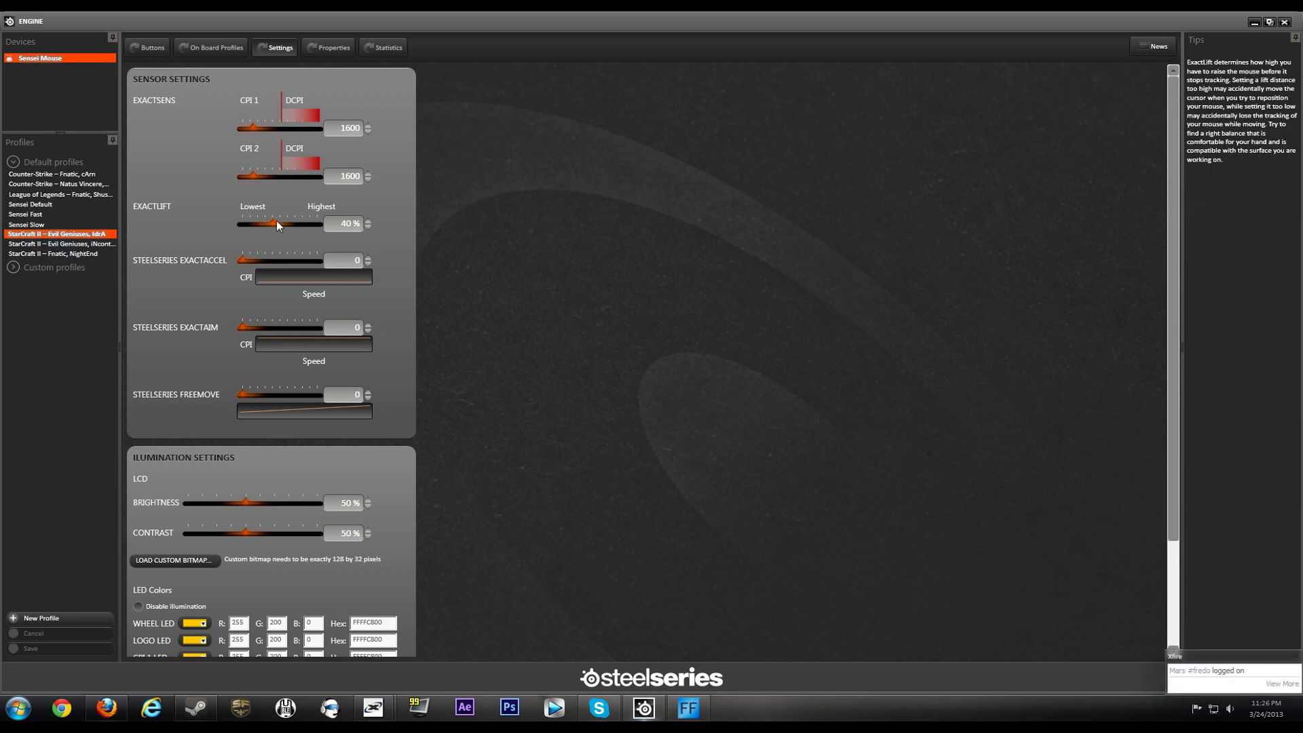
scroll(275, 221, down, 3)
scroll(380, 515, up, 3)
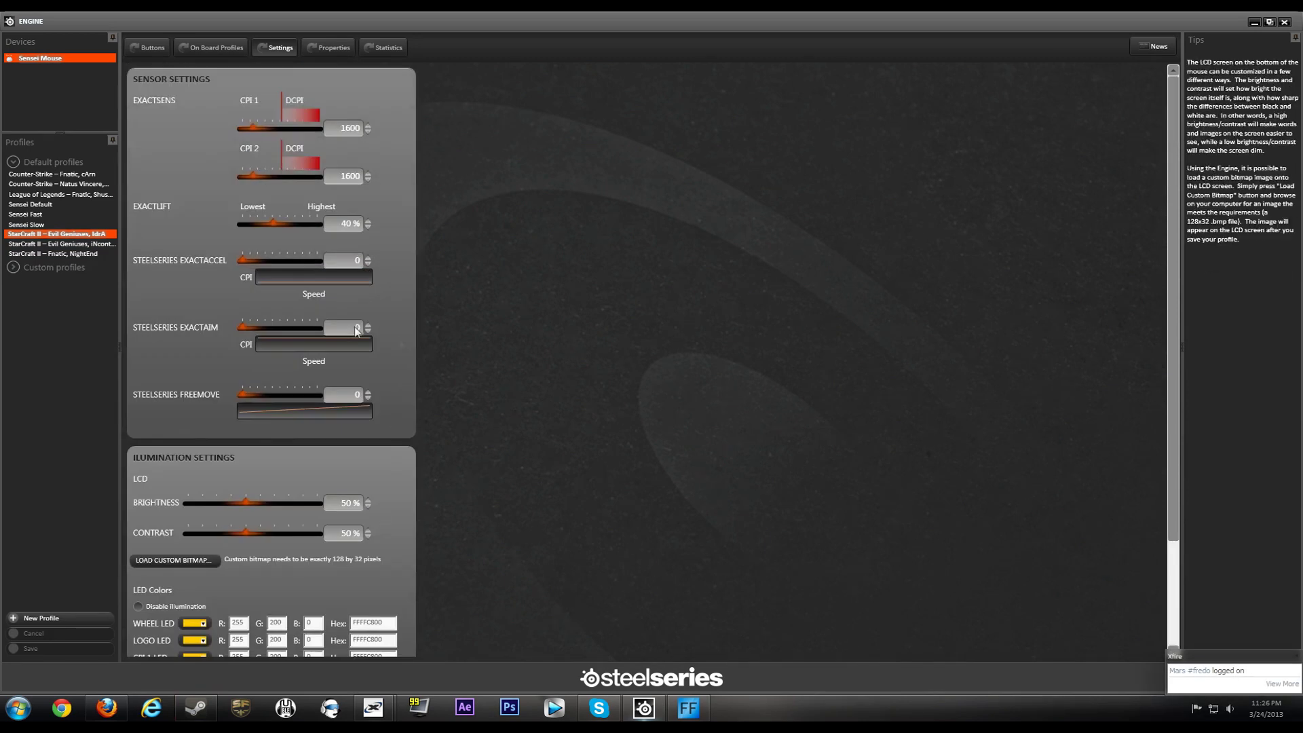
click(68, 174)
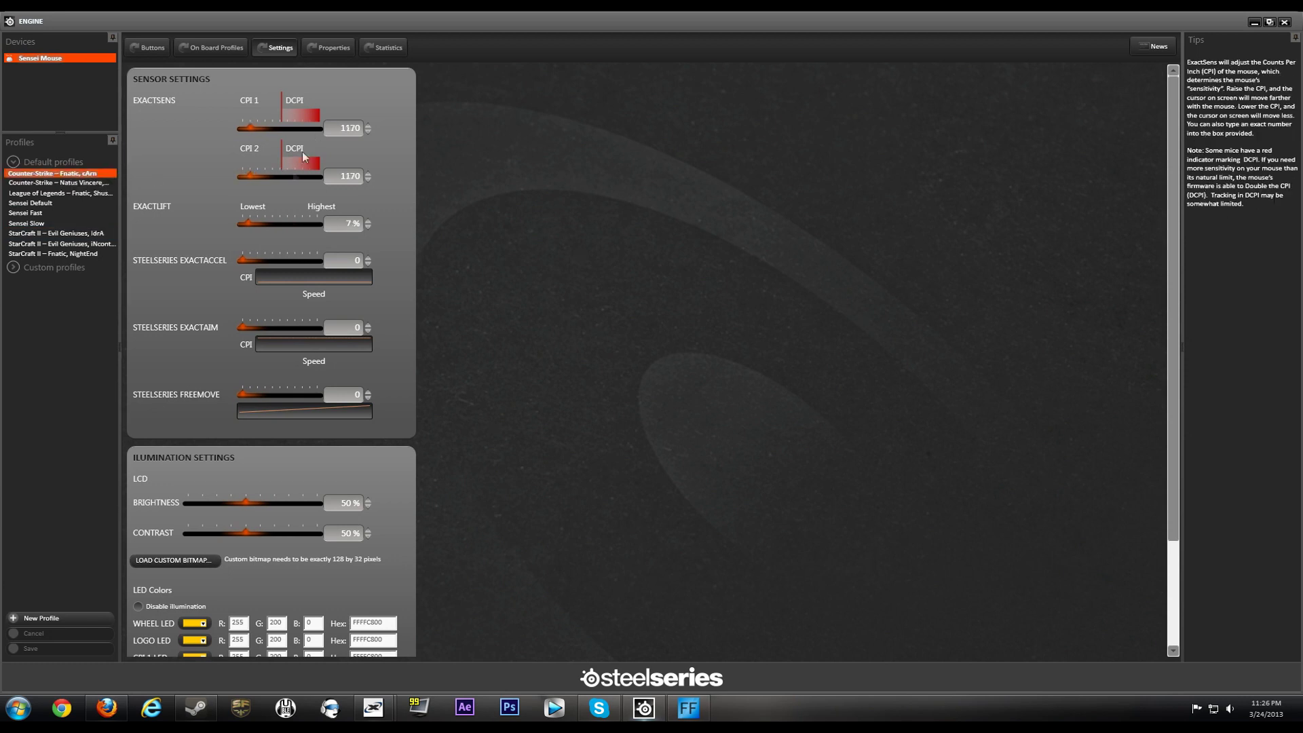
mouse_move(258, 233)
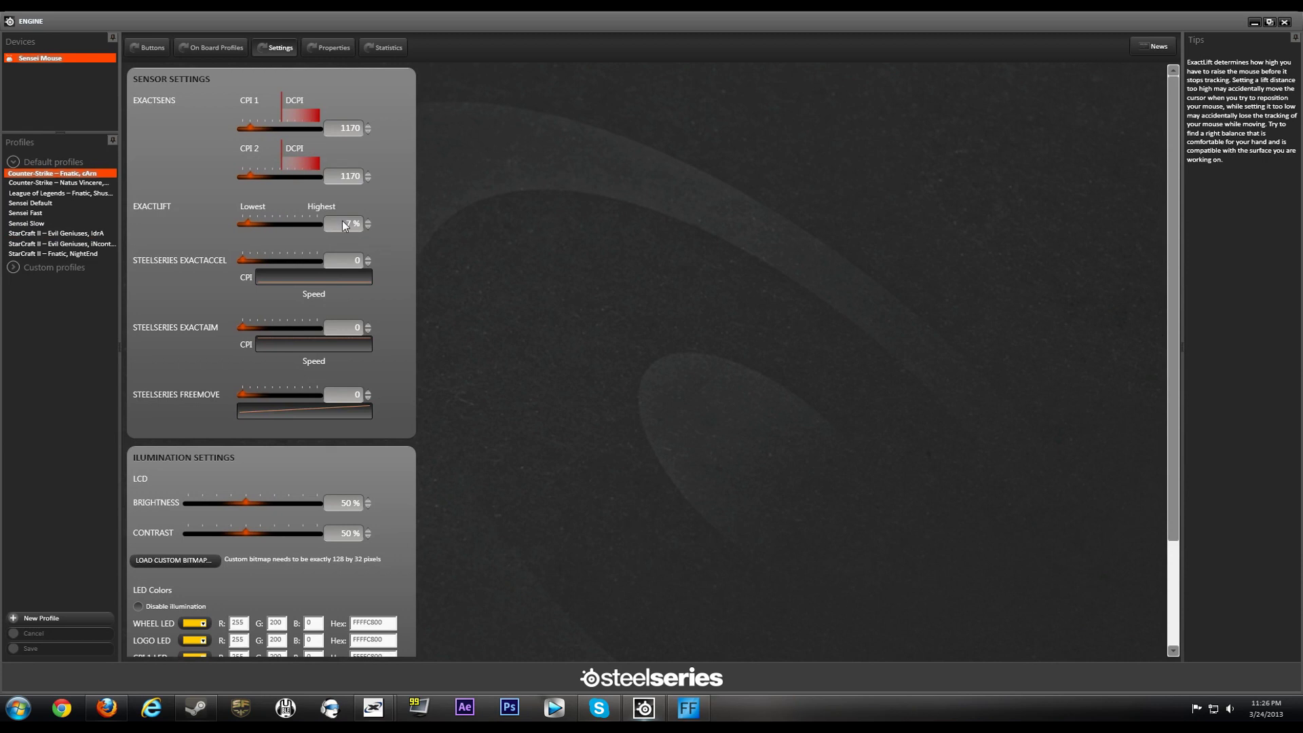
scroll(382, 303, down, 2)
scroll(392, 328, down, 2)
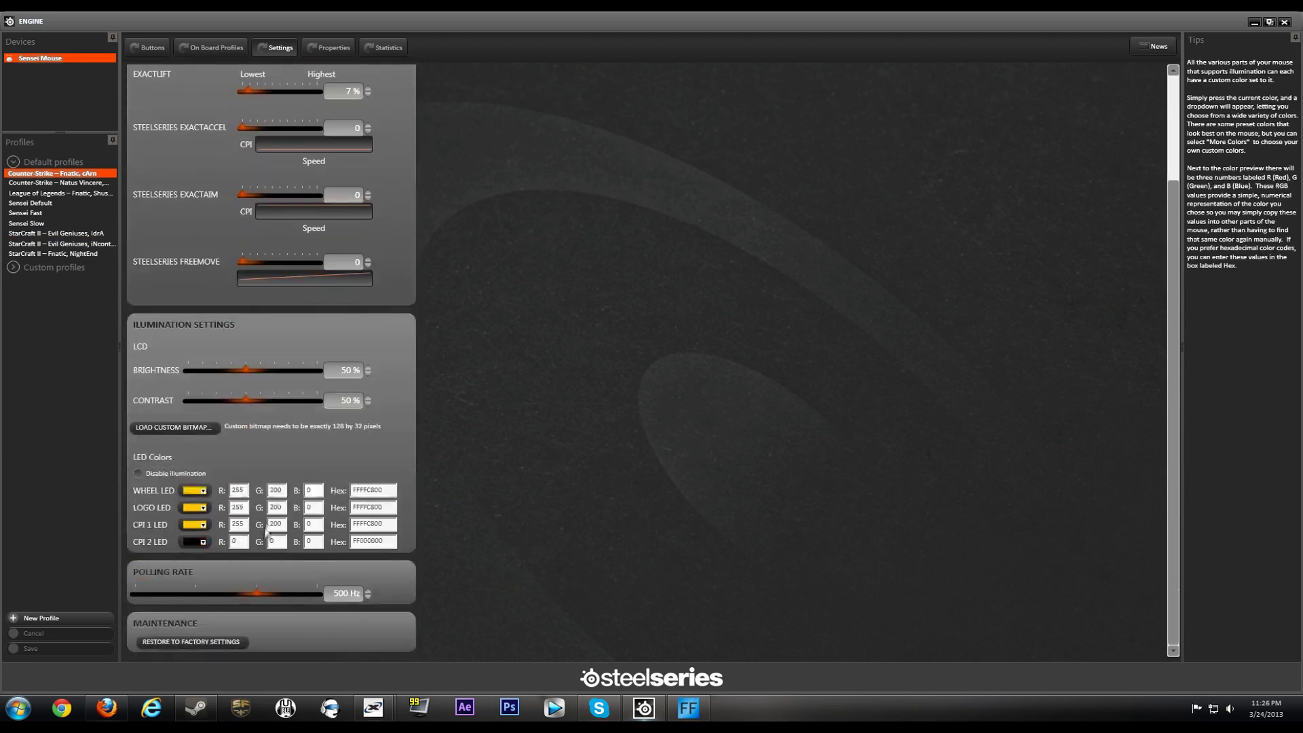
scroll(319, 486, up, 4)
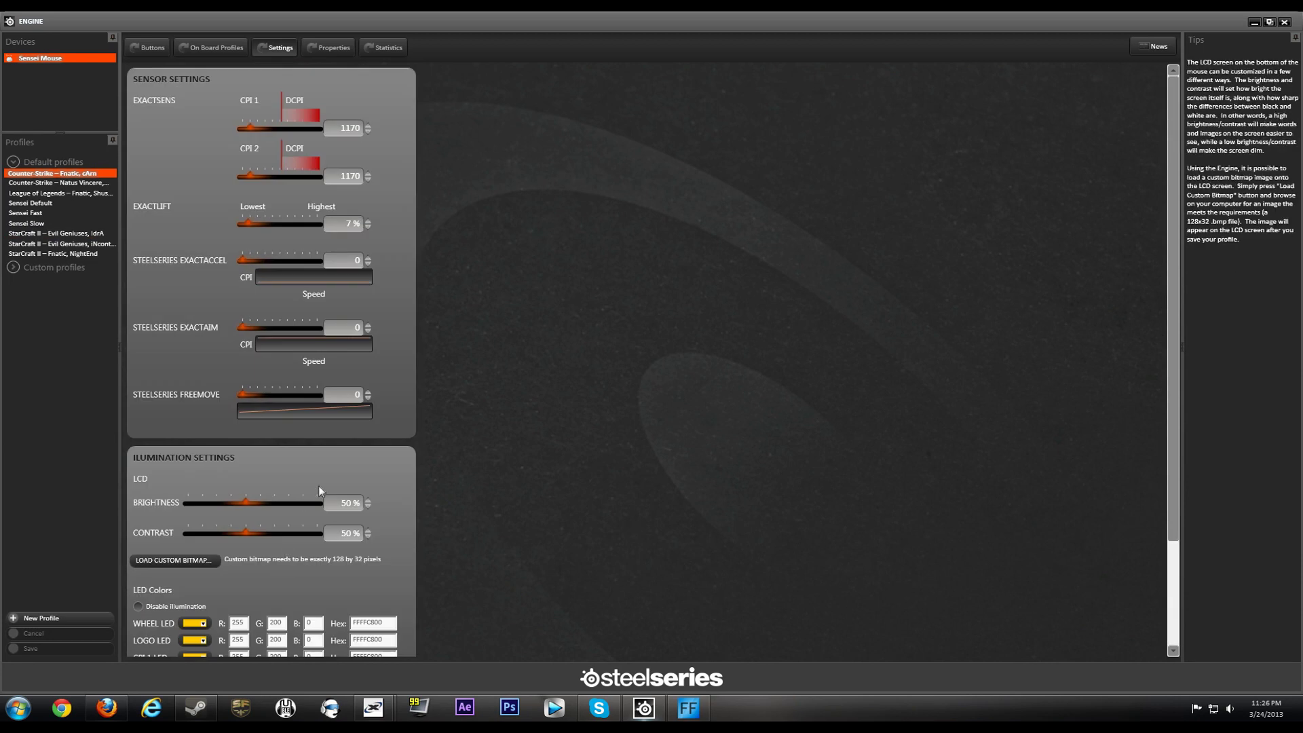
click(103, 183)
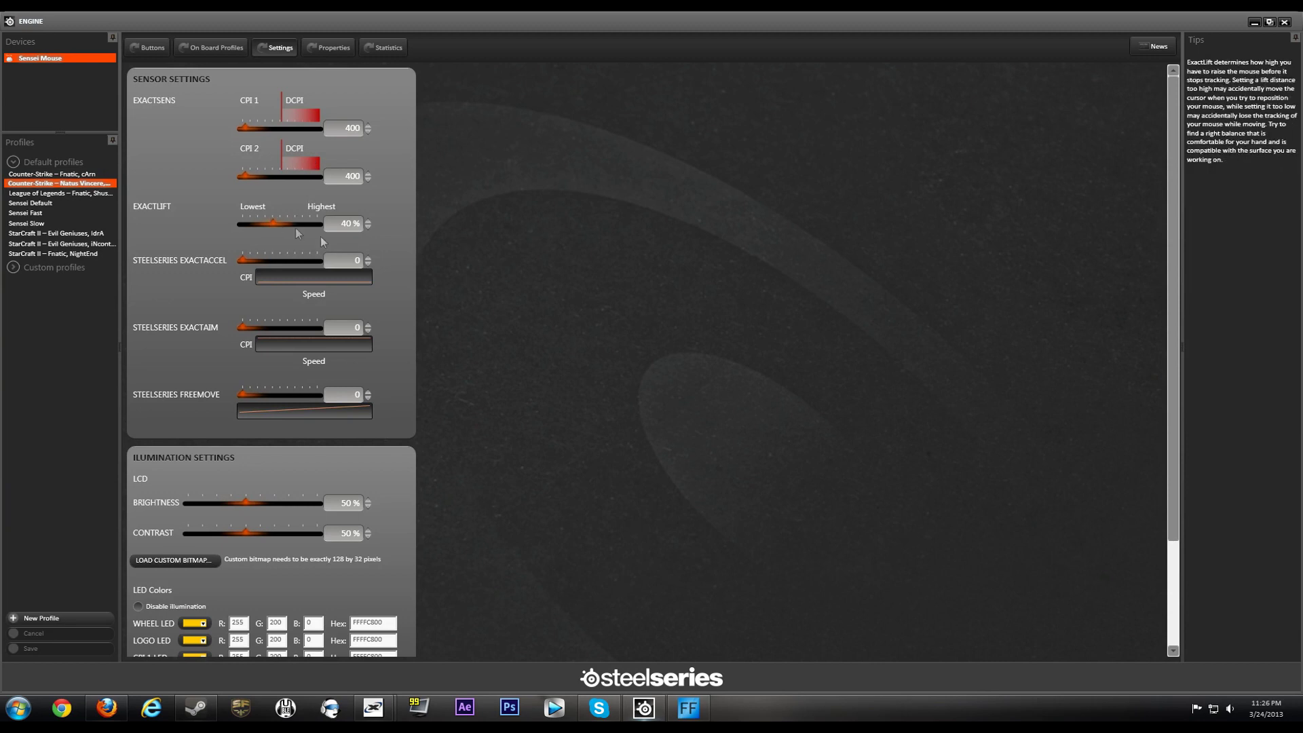
scroll(347, 223, down, 2)
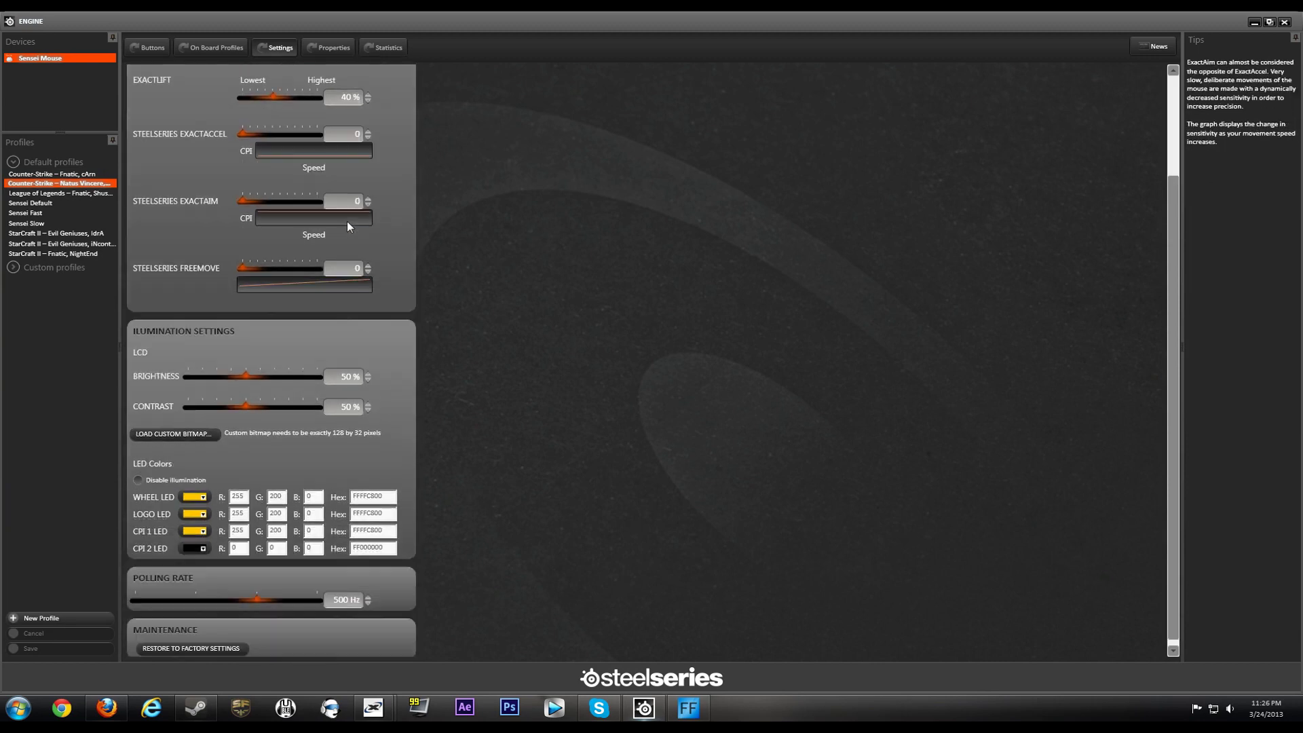
key(Down)
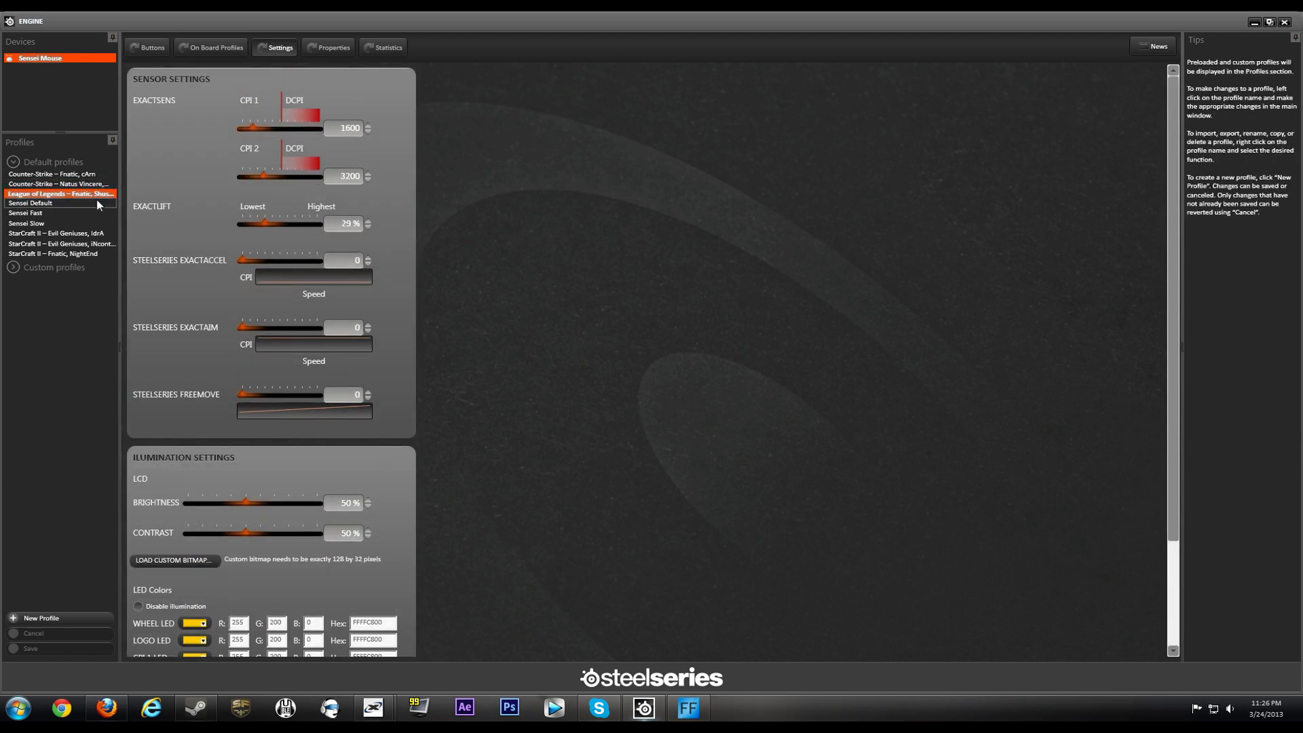
scroll(678, 568, down, 3)
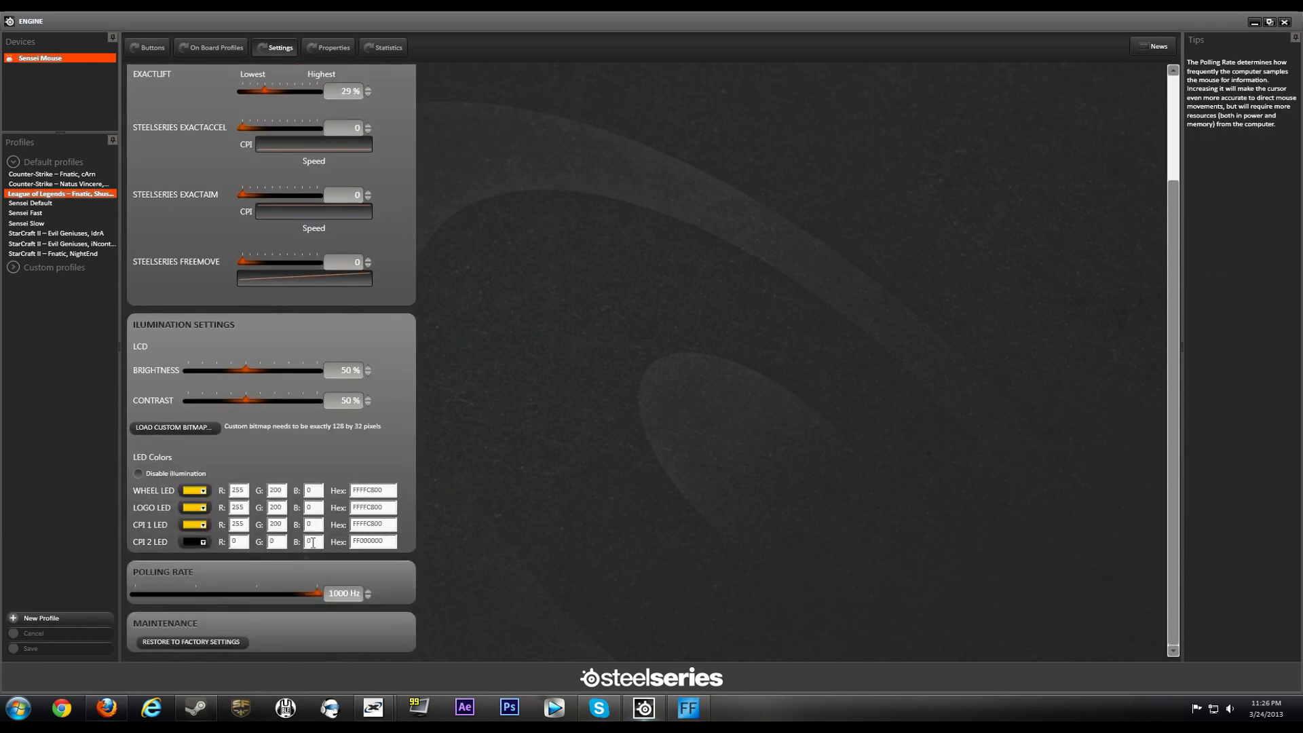
scroll(198, 254, up, 3)
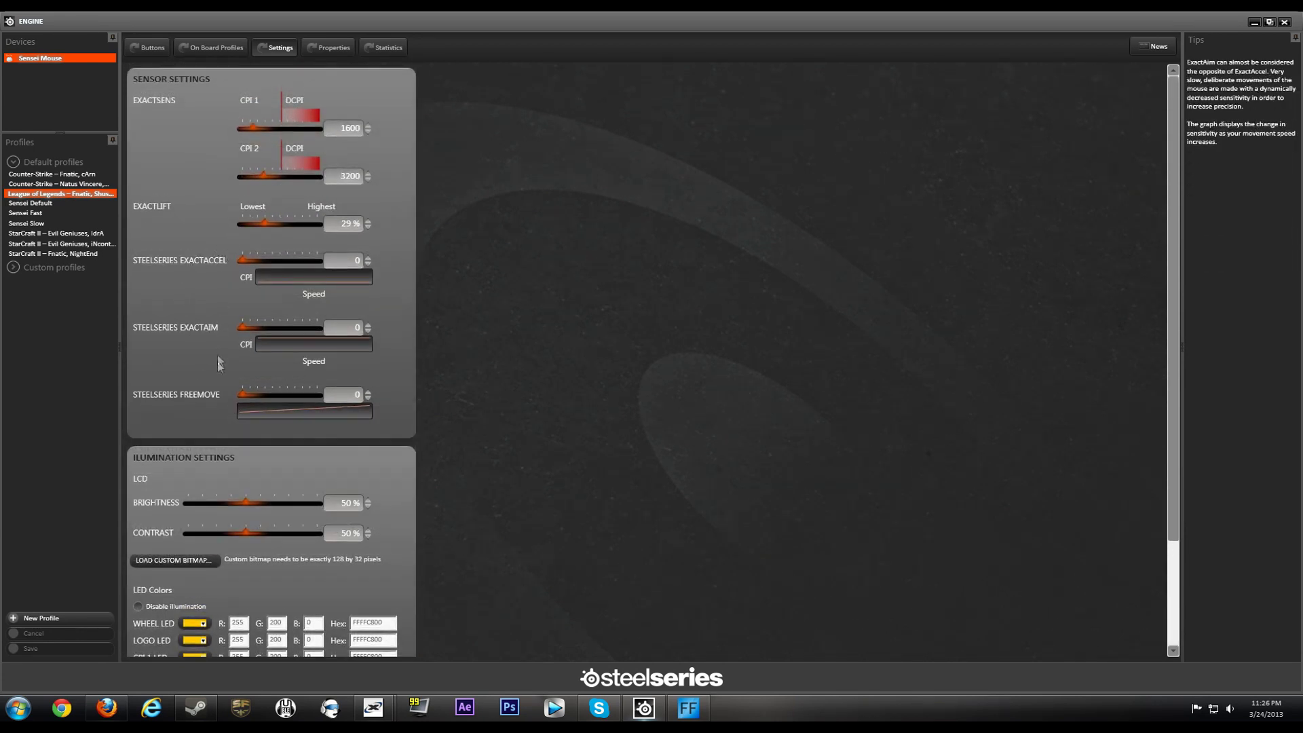
scroll(226, 242, down, 1)
scroll(230, 242, up, 1)
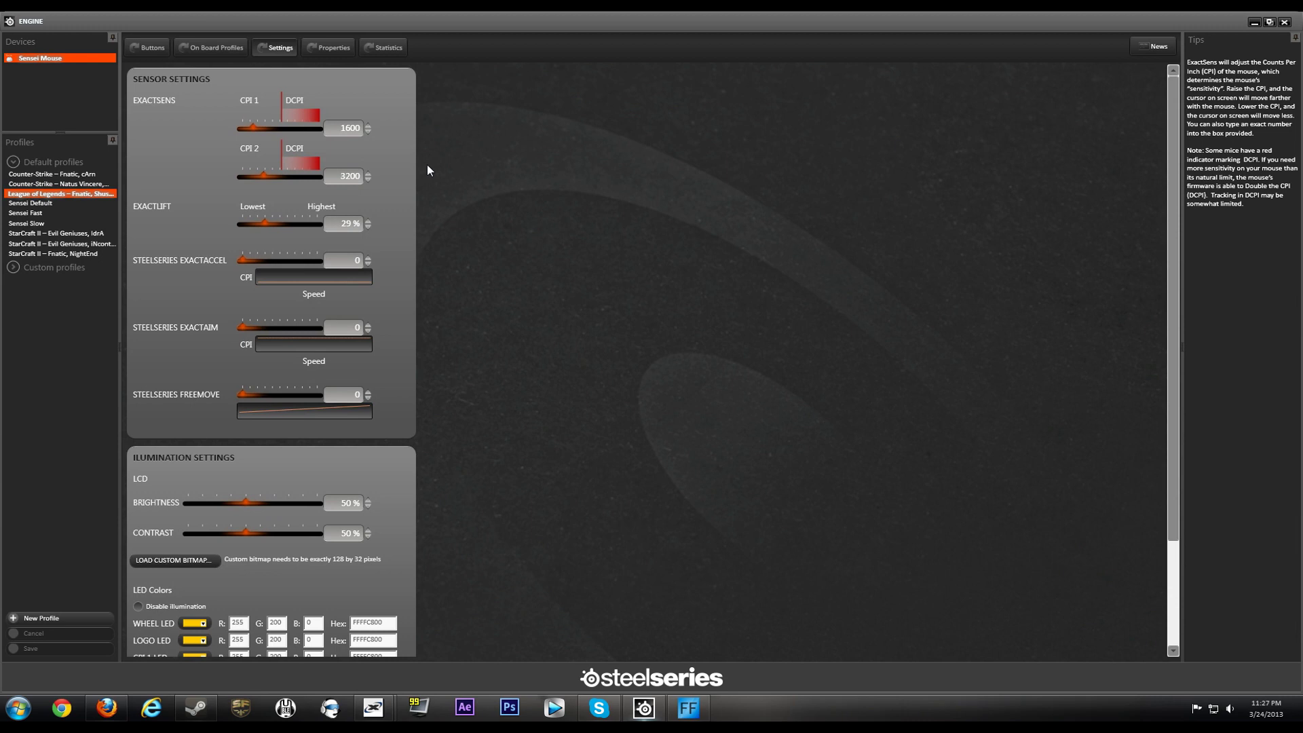
scroll(479, 457, down, 3)
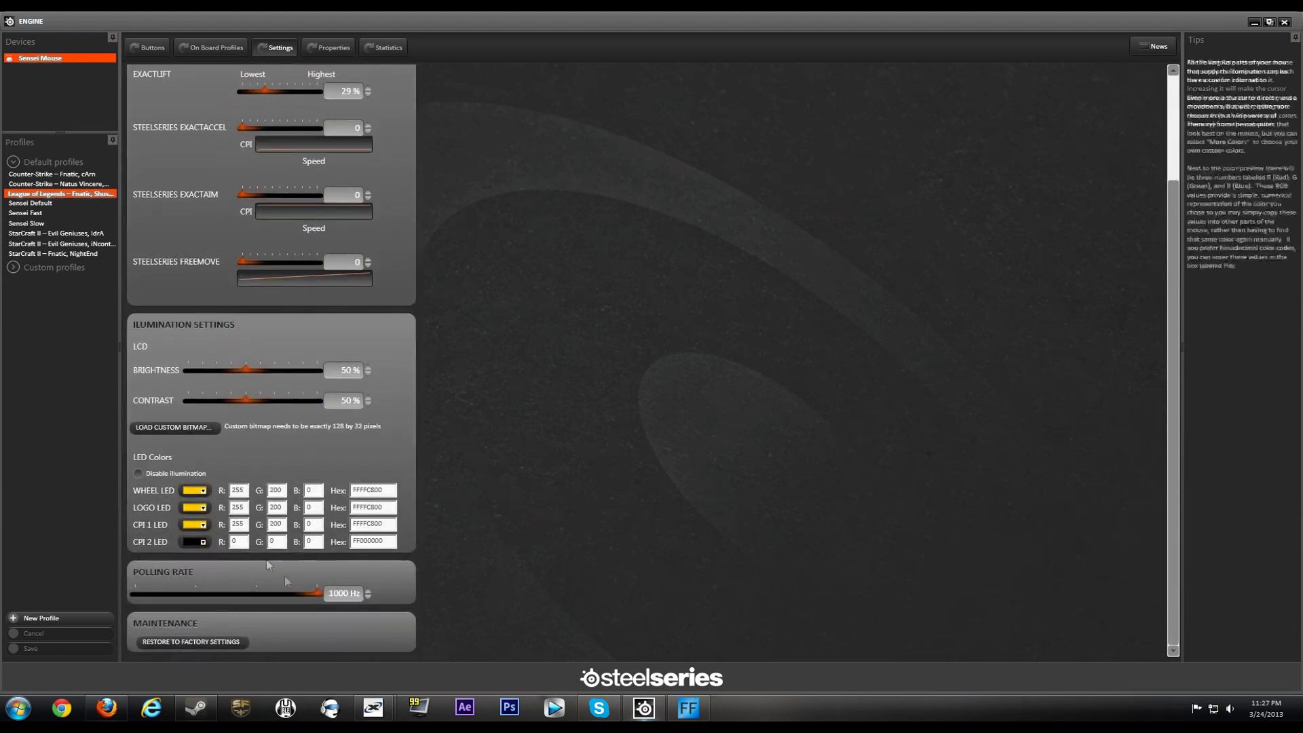
scroll(380, 367, up, 3)
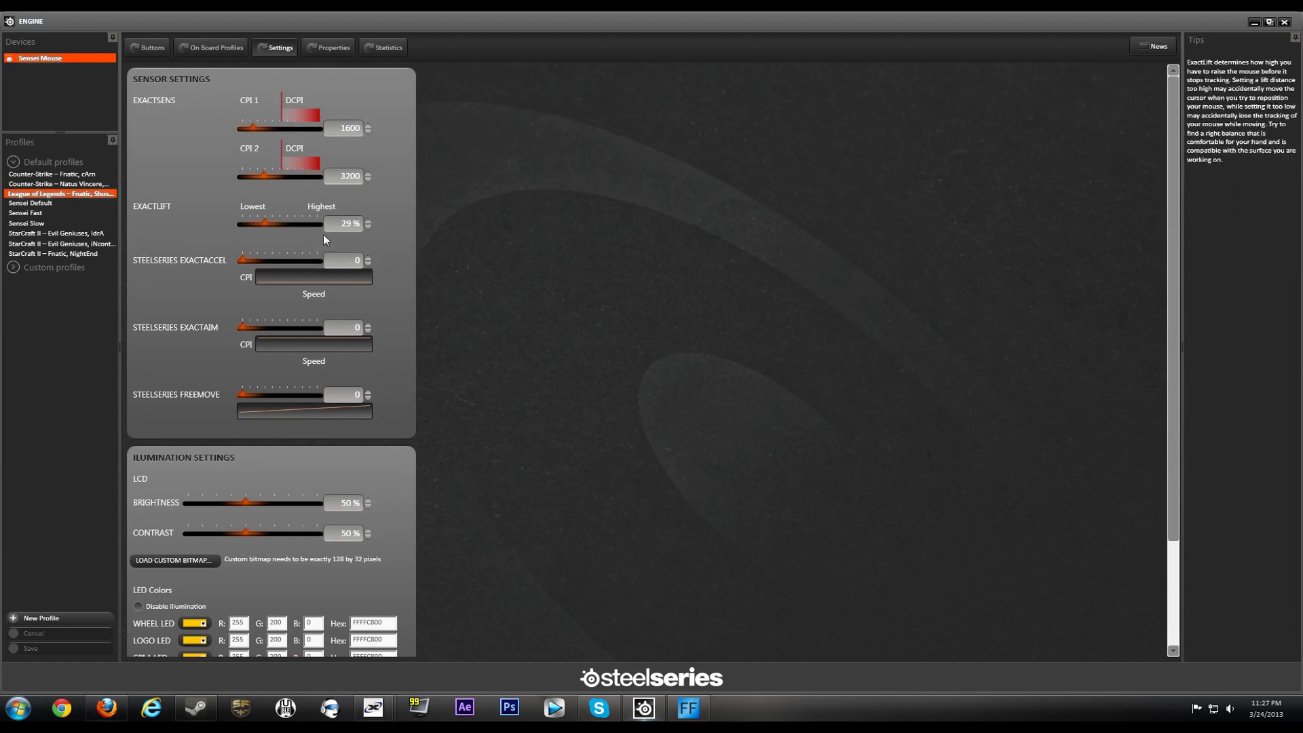
scroll(407, 380, down, 3)
scroll(479, 523, up, 3)
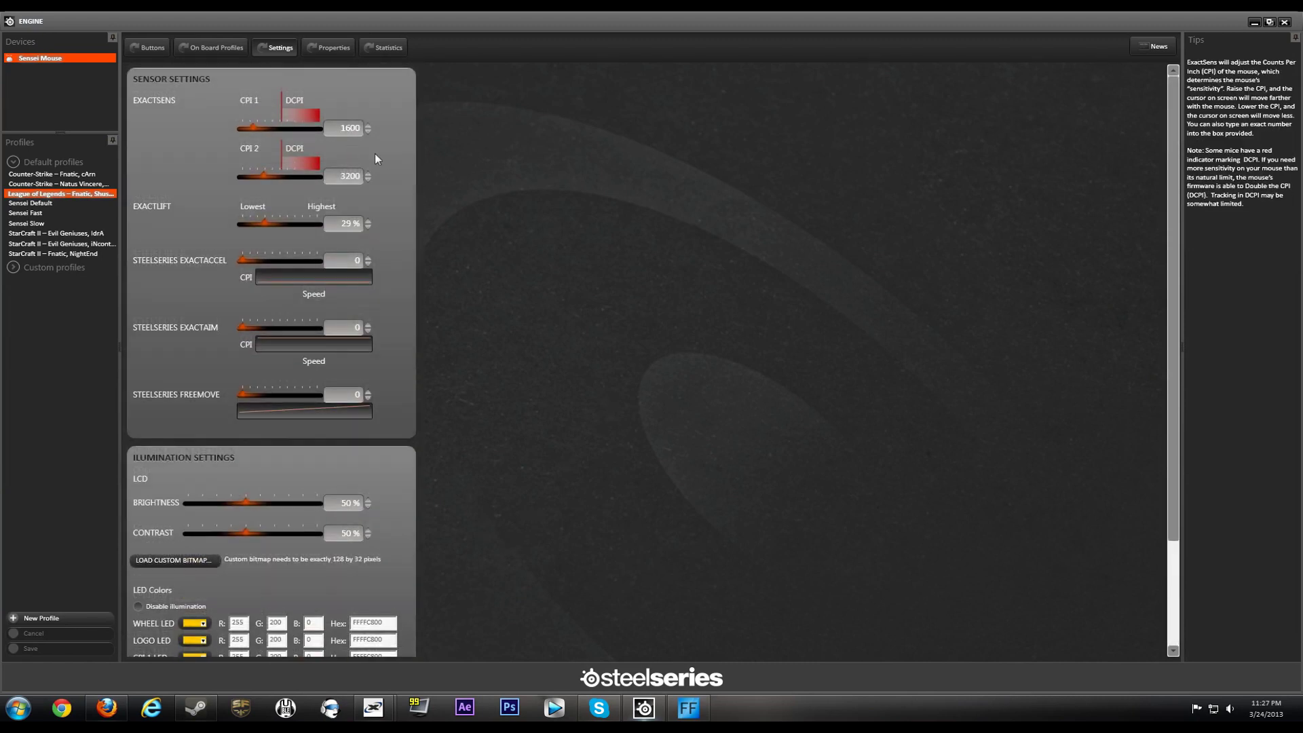
scroll(316, 466, down, 3)
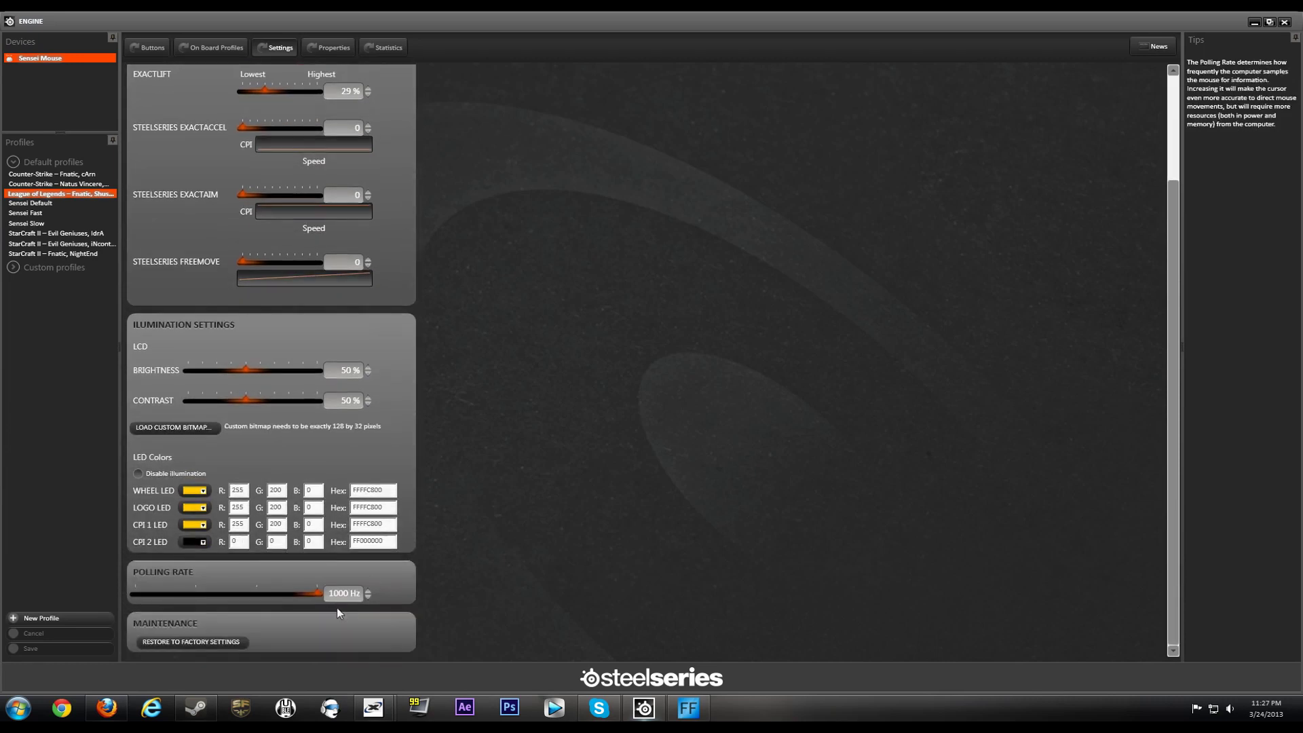
scroll(339, 543, up, 3)
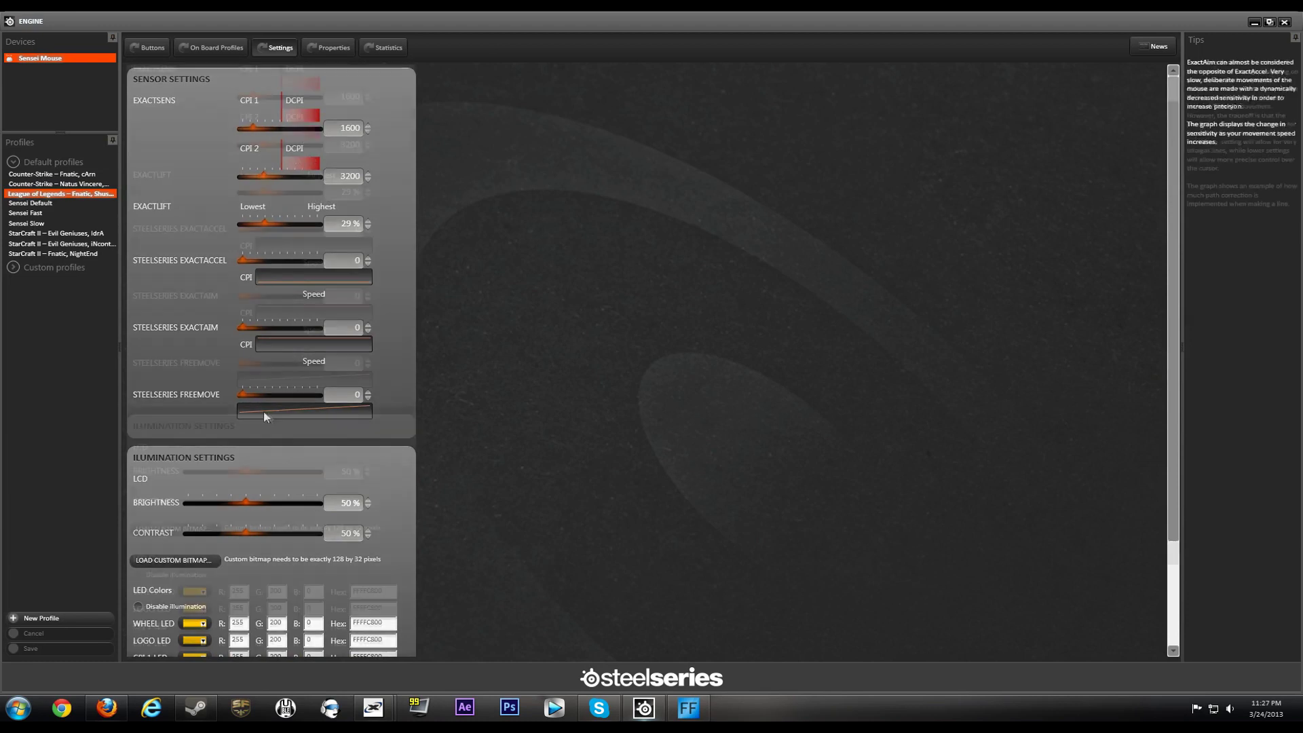
scroll(264, 411, down, 3)
scroll(258, 581, up, 3)
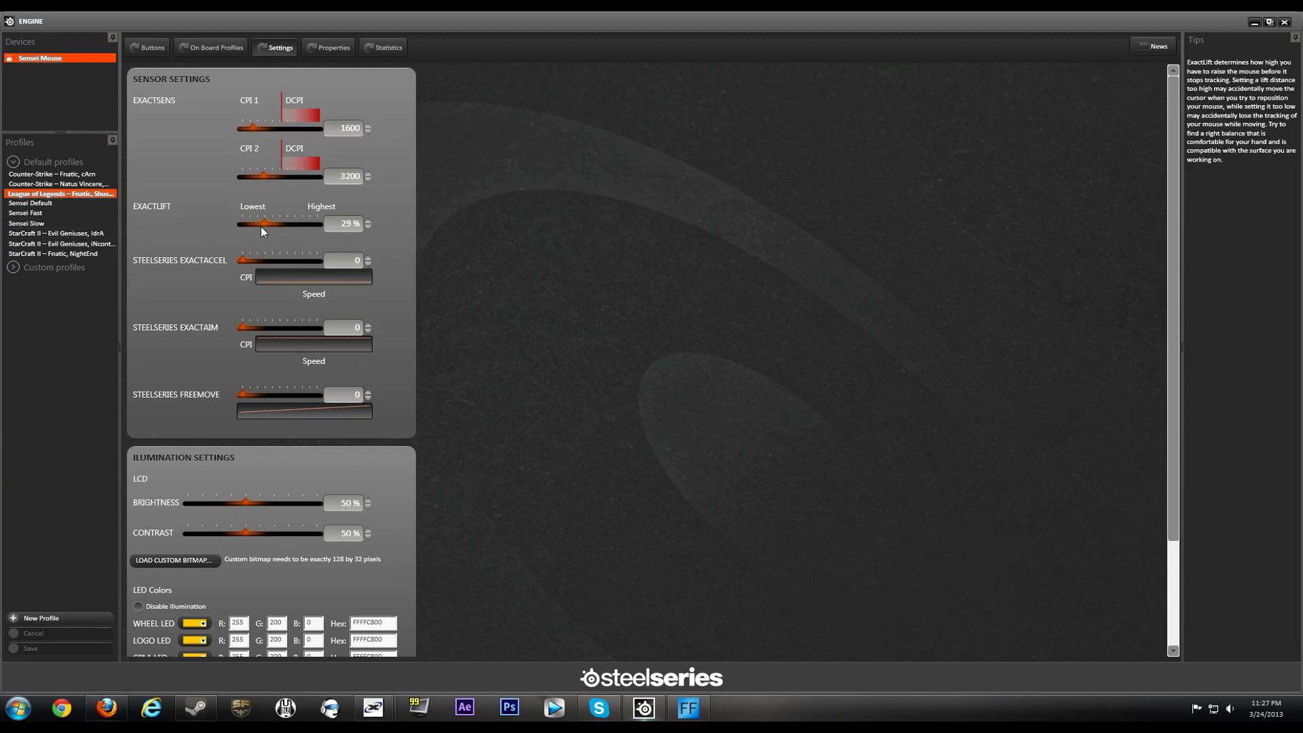
scroll(214, 297, down, 3)
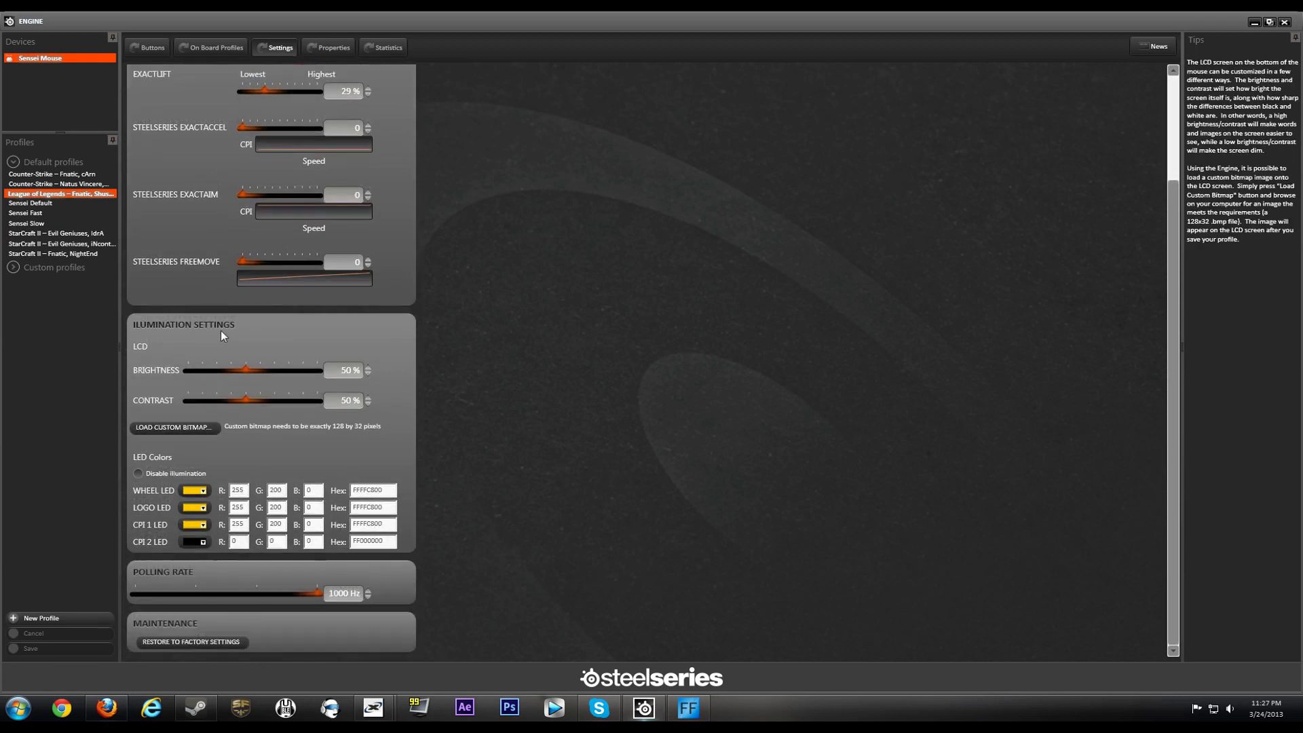
scroll(255, 260, up, 2)
scroll(267, 251, up, 1)
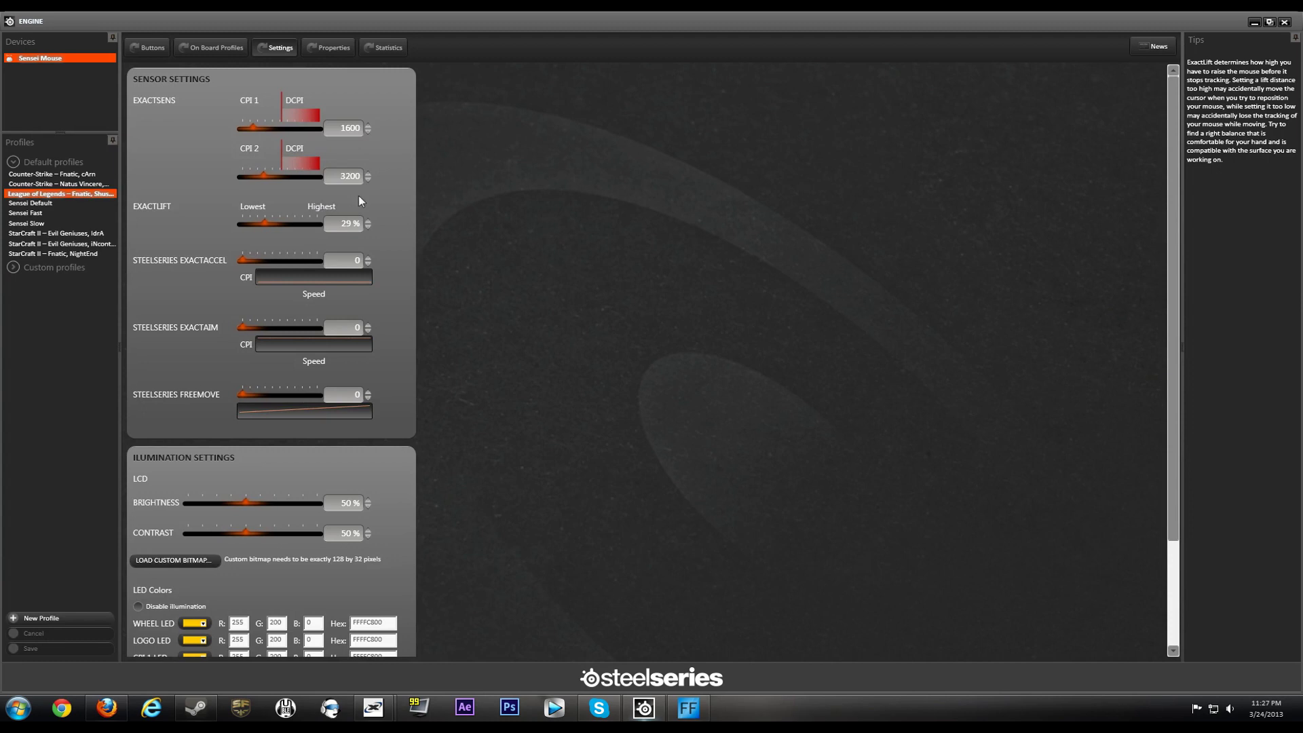
scroll(323, 298, down, 2)
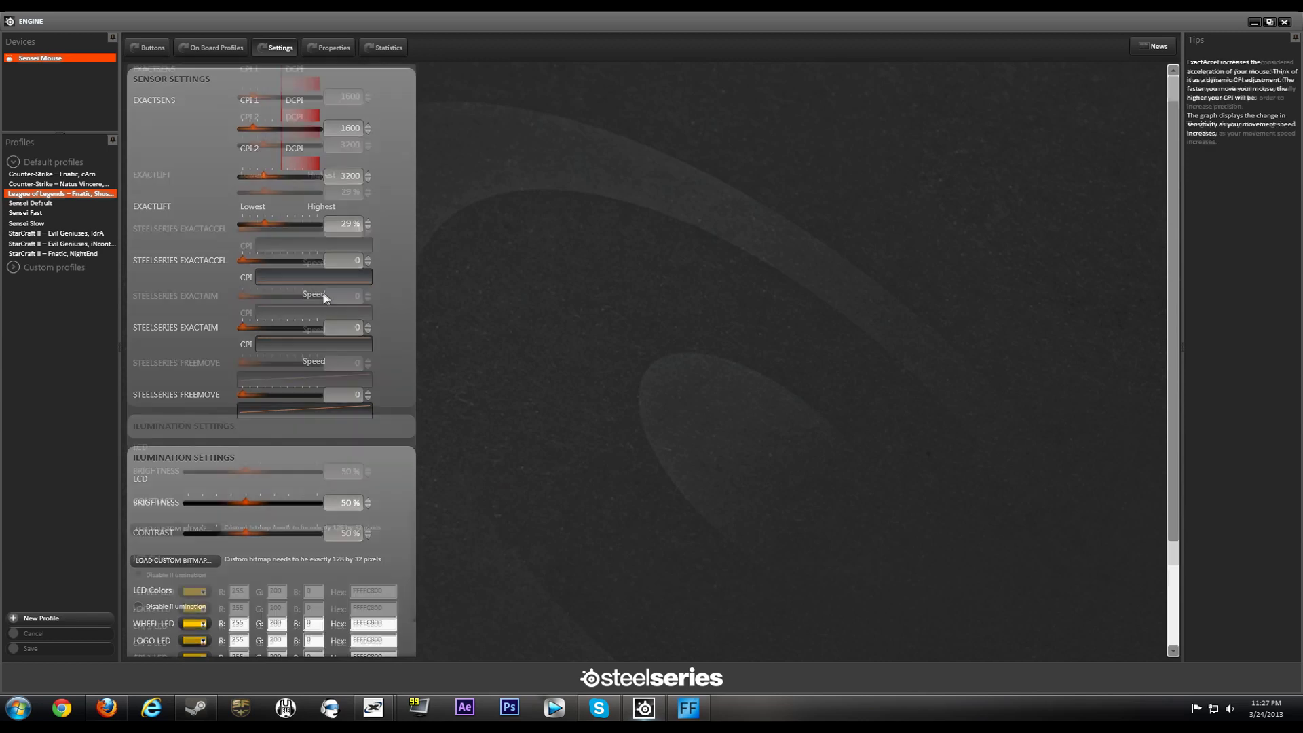
scroll(316, 304, up, 2)
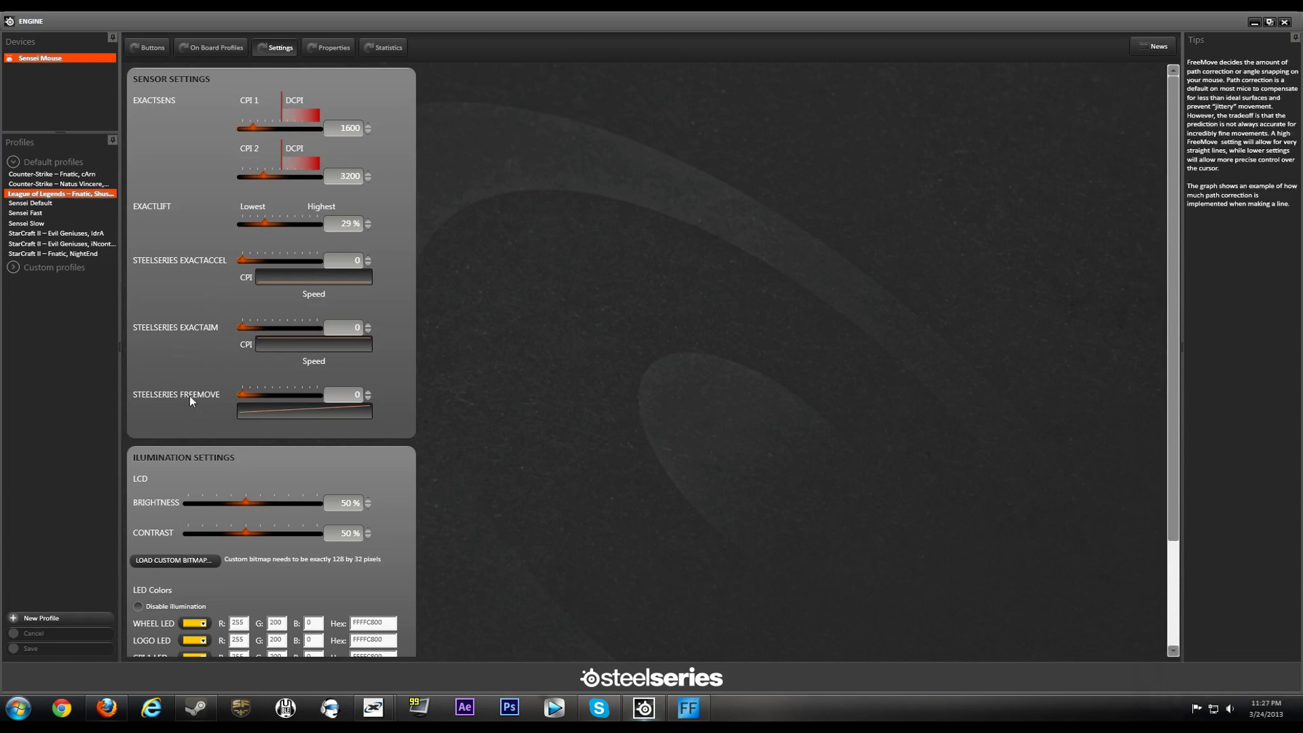
scroll(380, 435, down, 3)
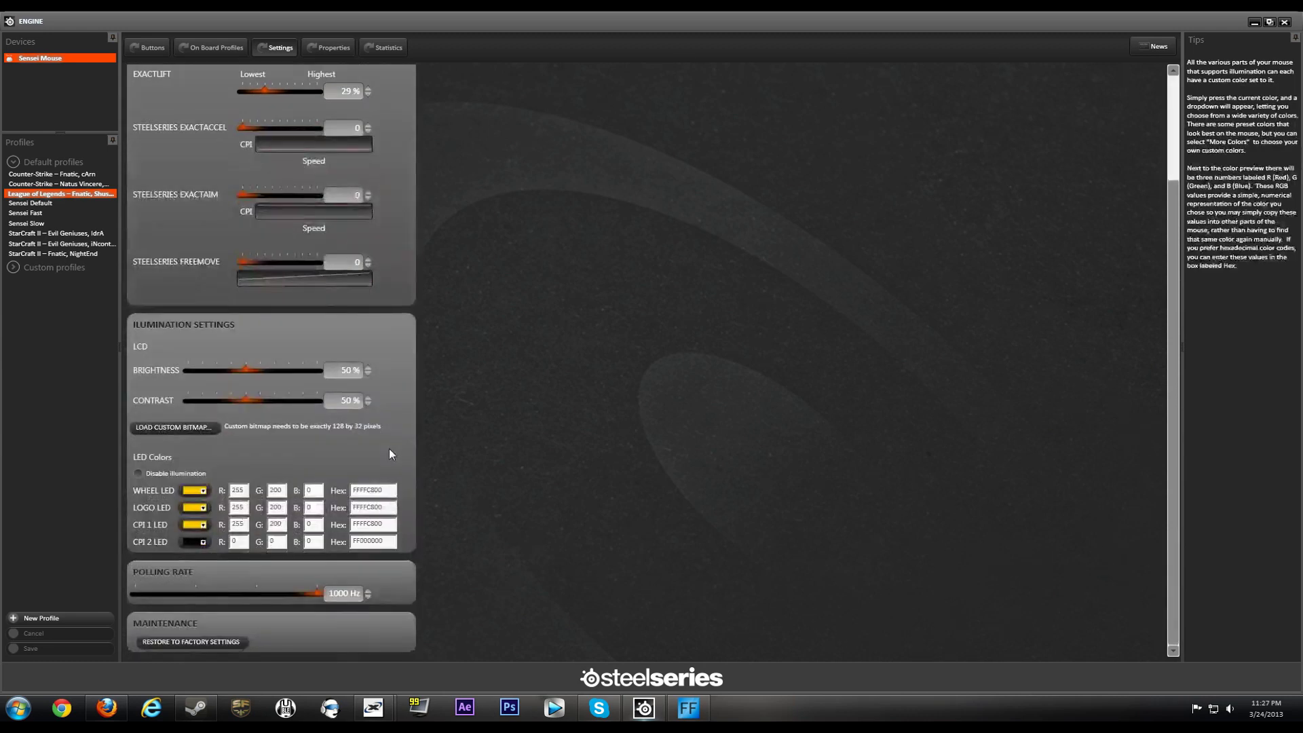
scroll(390, 435, up, 3)
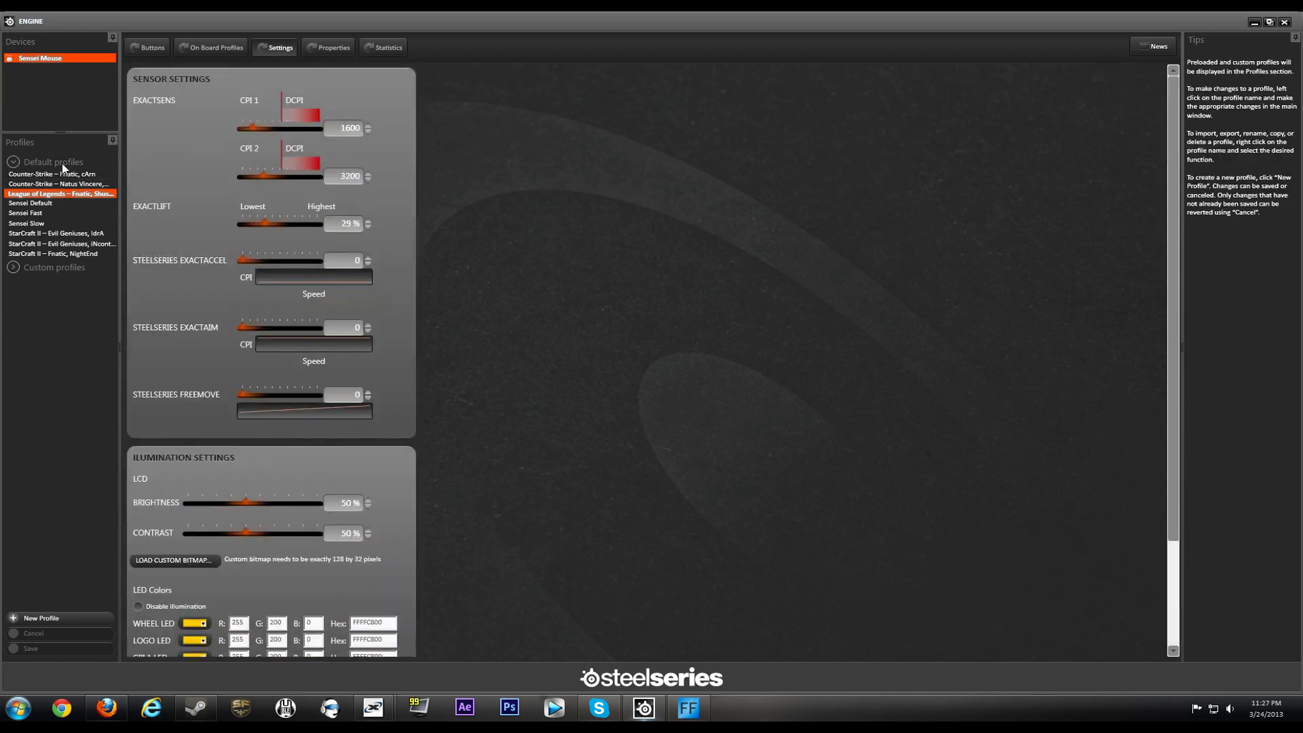
click(14, 270)
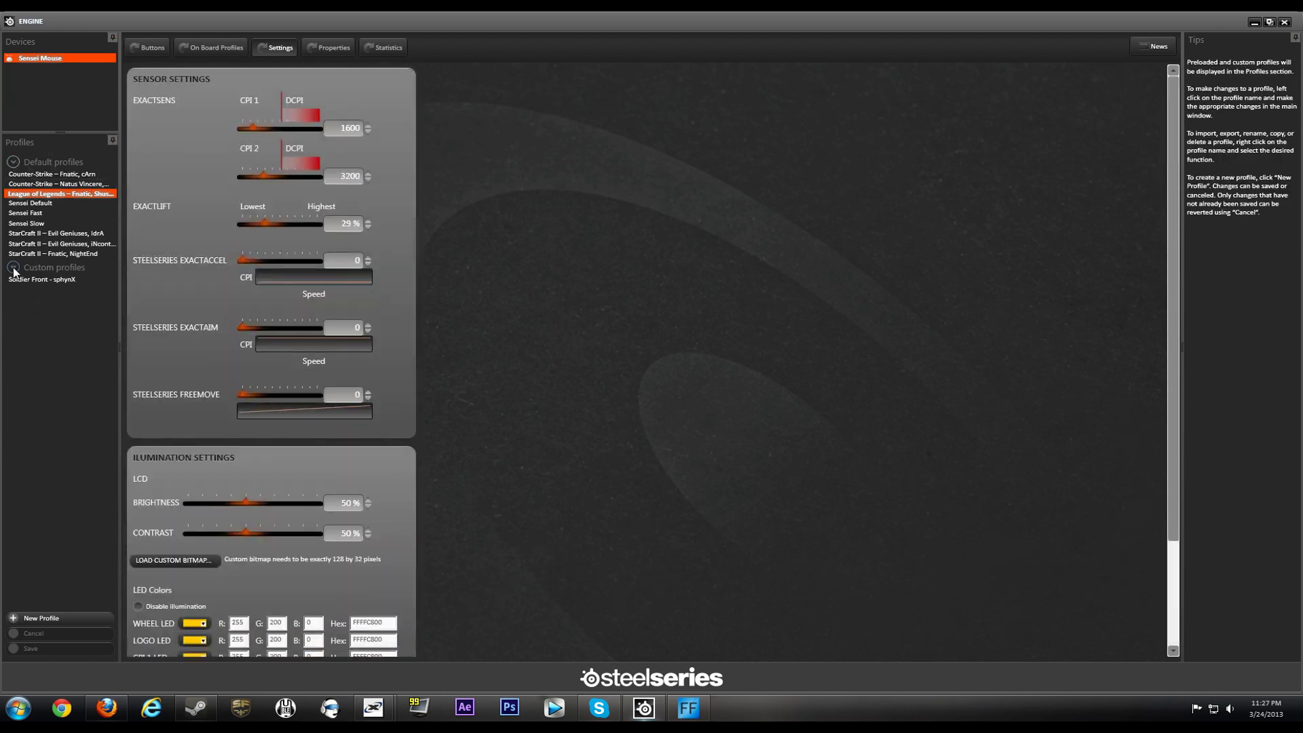
Load the Soldier Front profile, check On Board Profiles, then create a new custom profile.
click(58, 278)
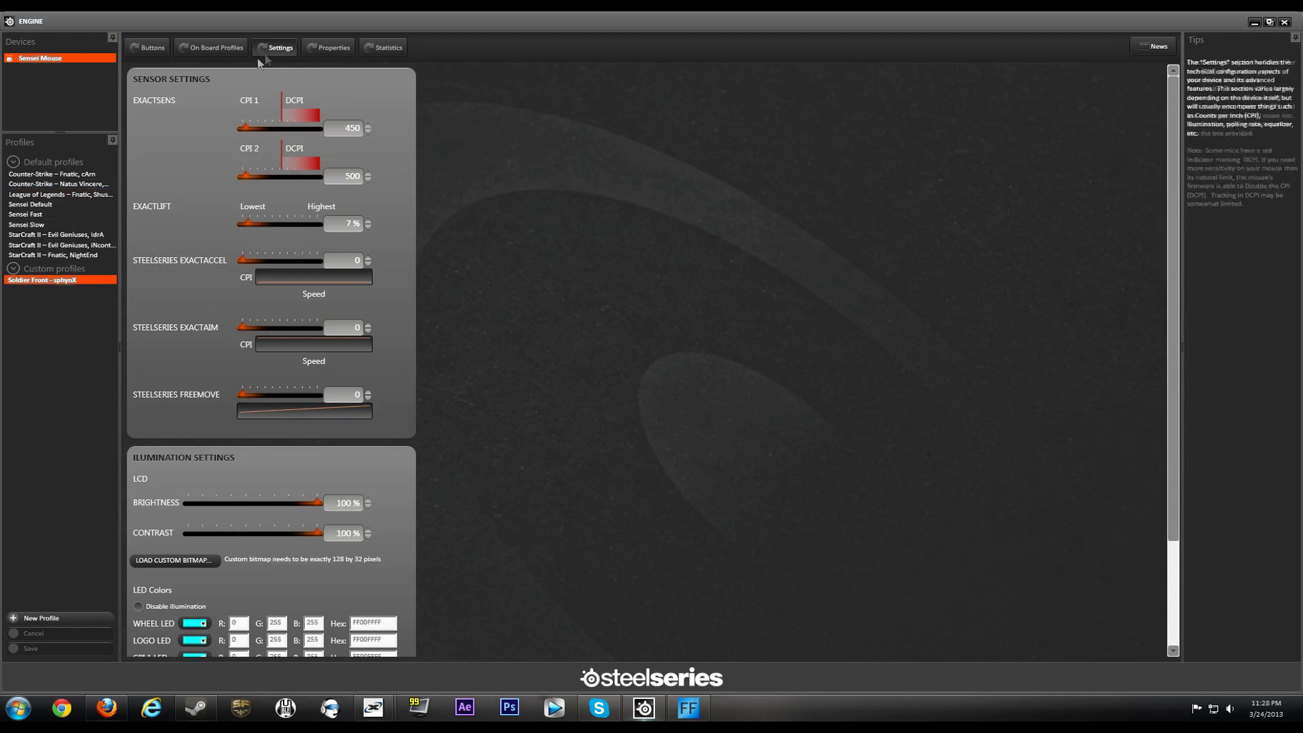
click(231, 49)
click(279, 51)
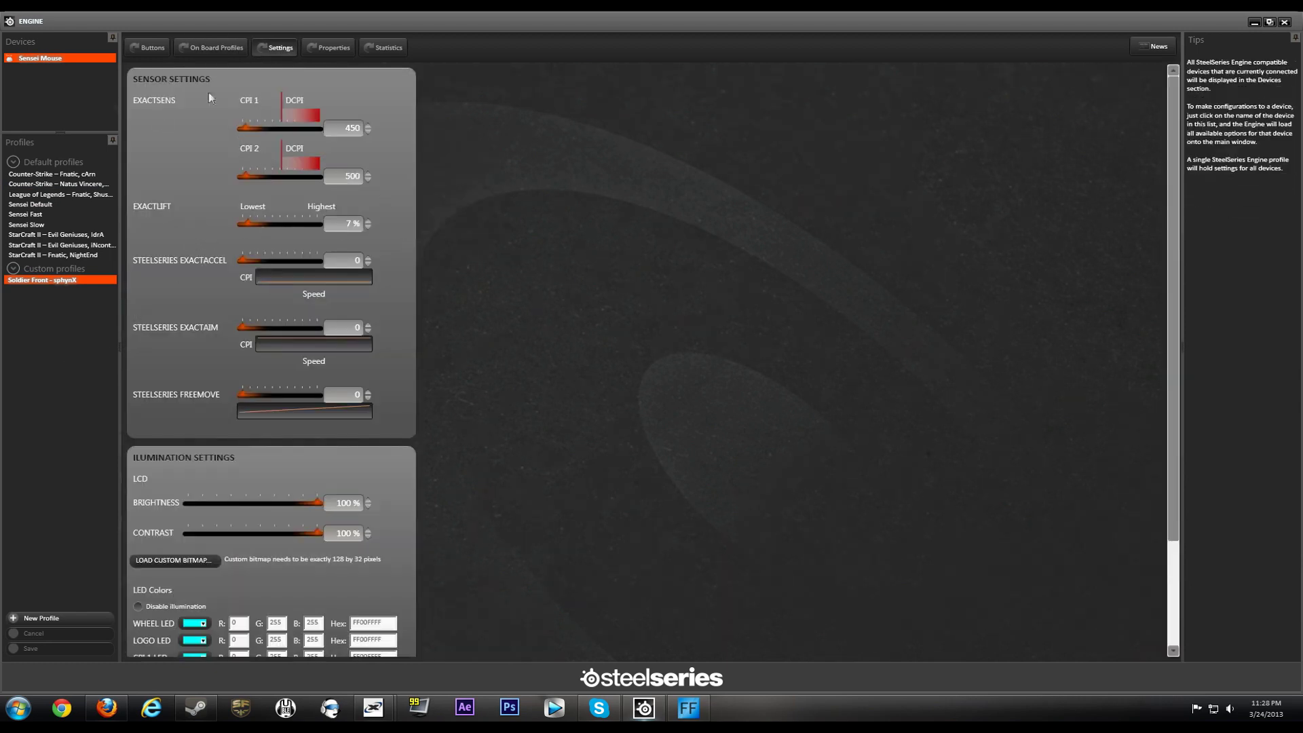
click(53, 618)
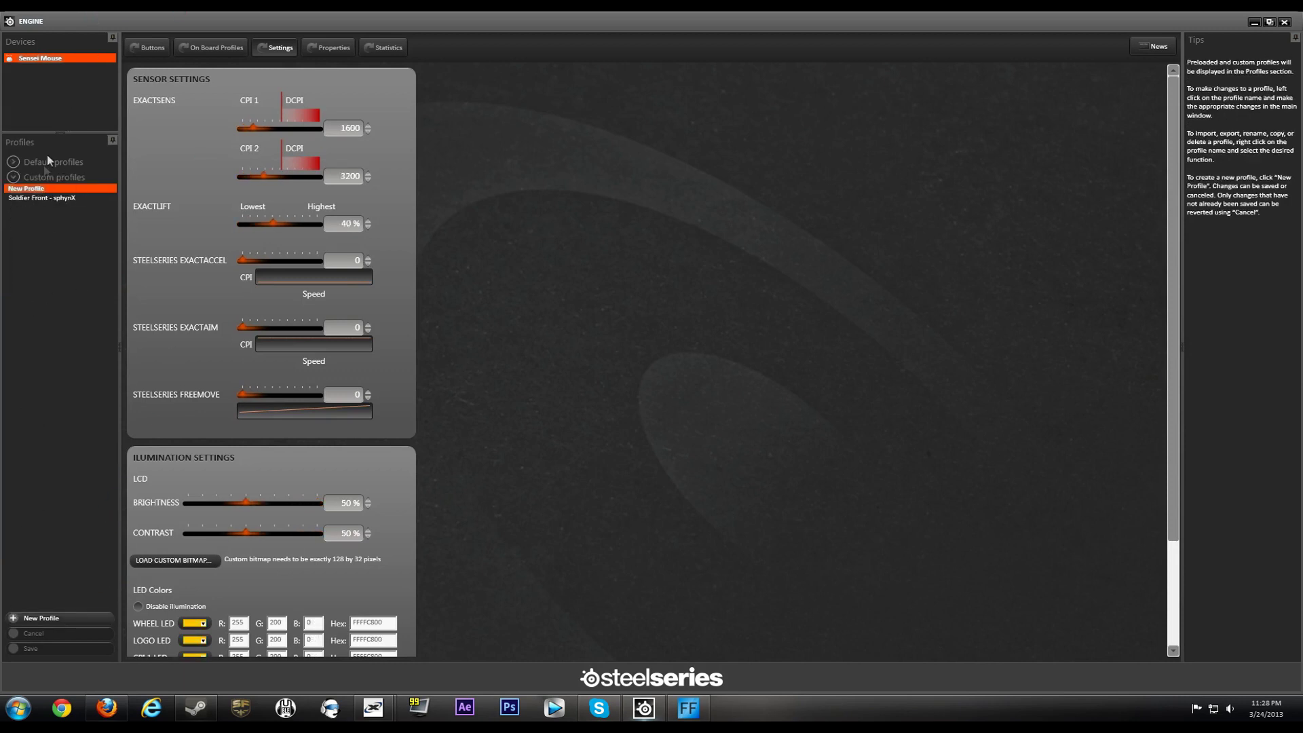
Rename the new custom profile to 'Test'.
click(38, 191)
key(BackSpace)
key(ctrl+z)
key(BackSpace)
text(Test)
key(Return)
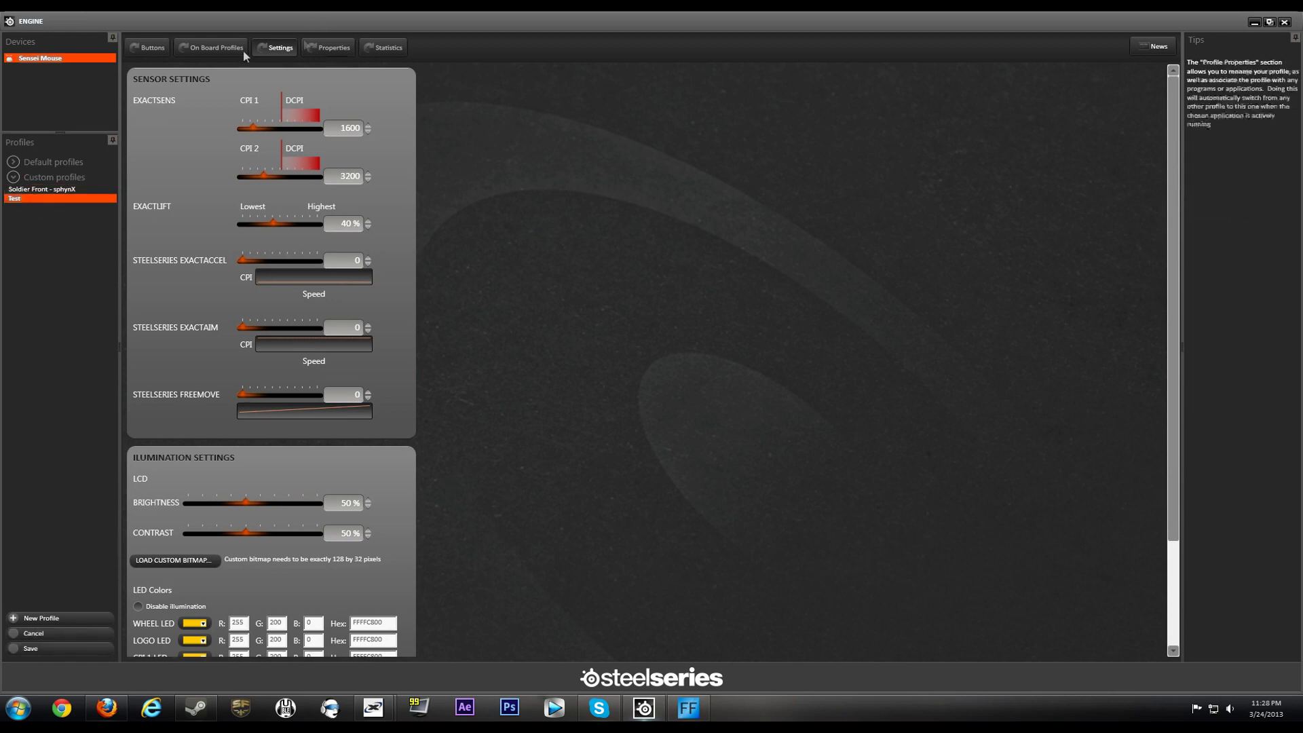
Look over the Test profile's Properties and sensor Settings pages, ending on Properties.
click(305, 48)
click(263, 47)
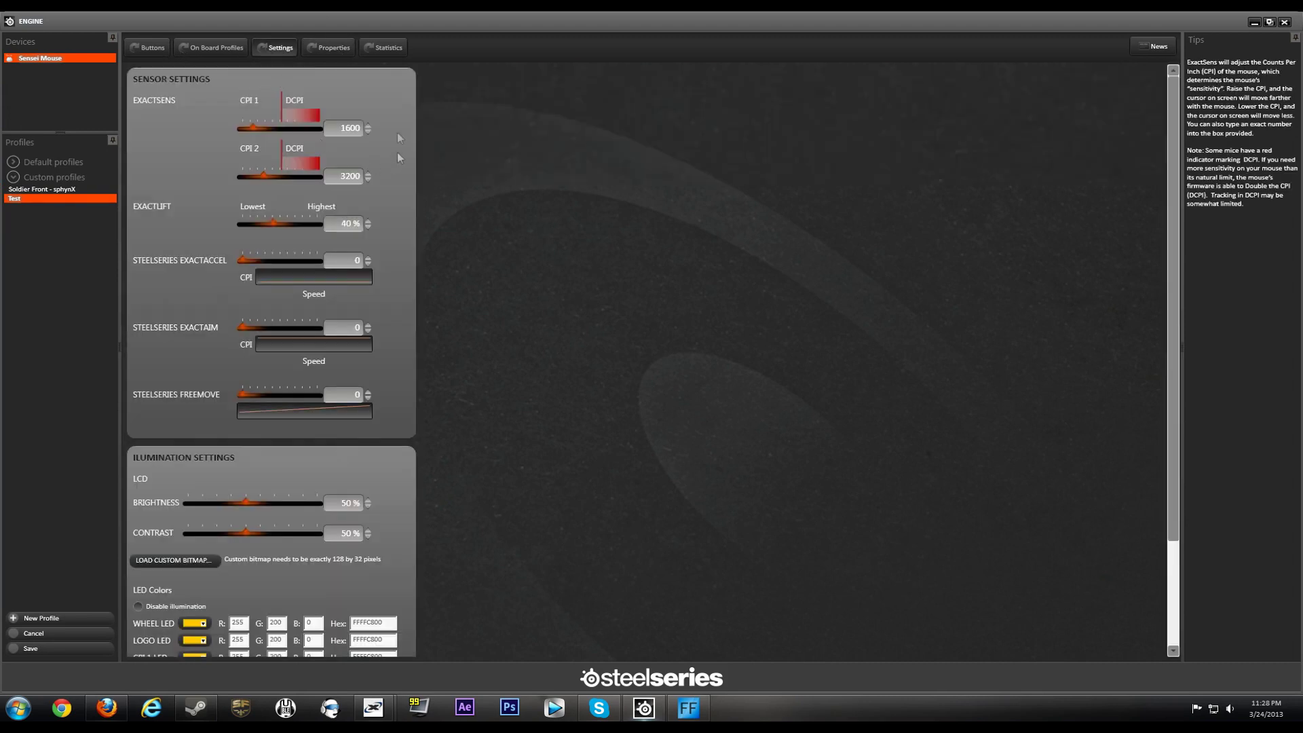
scroll(328, 290, down, 3)
scroll(439, 346, up, 3)
scroll(427, 394, down, 2)
scroll(414, 442, up, 3)
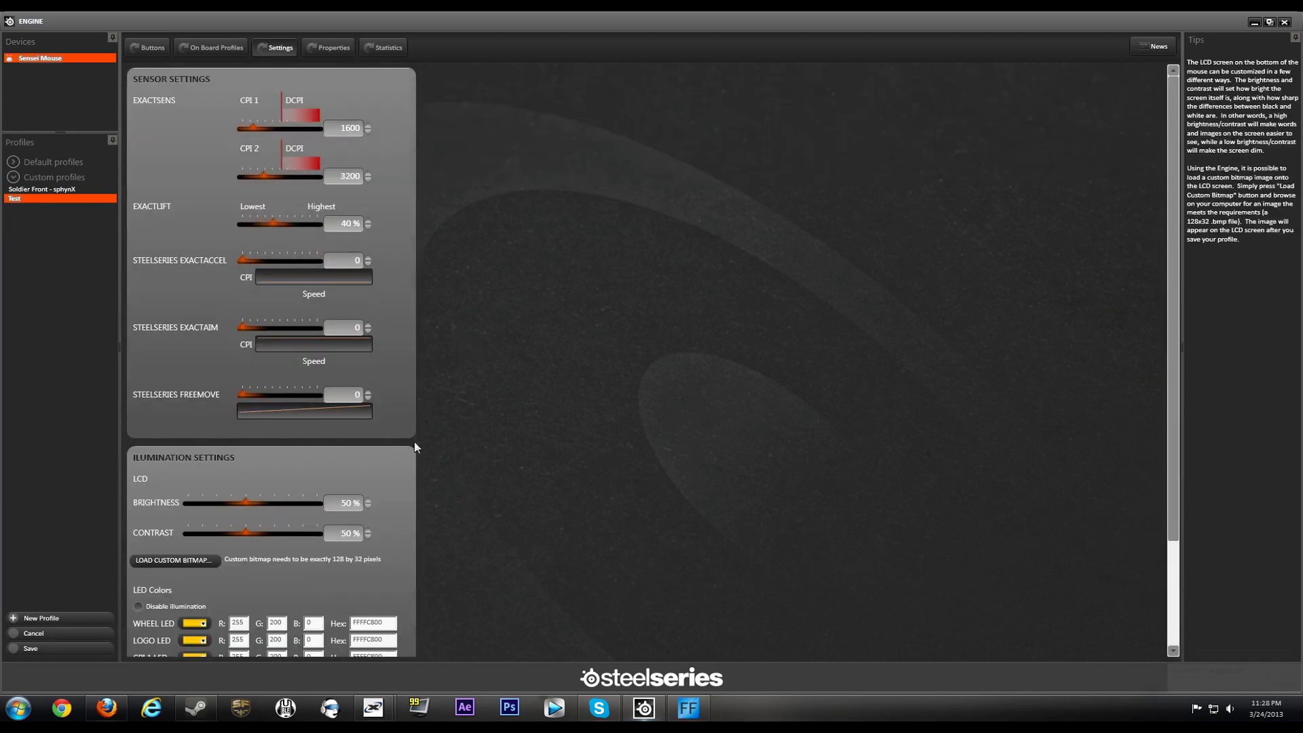
click(325, 48)
click(388, 49)
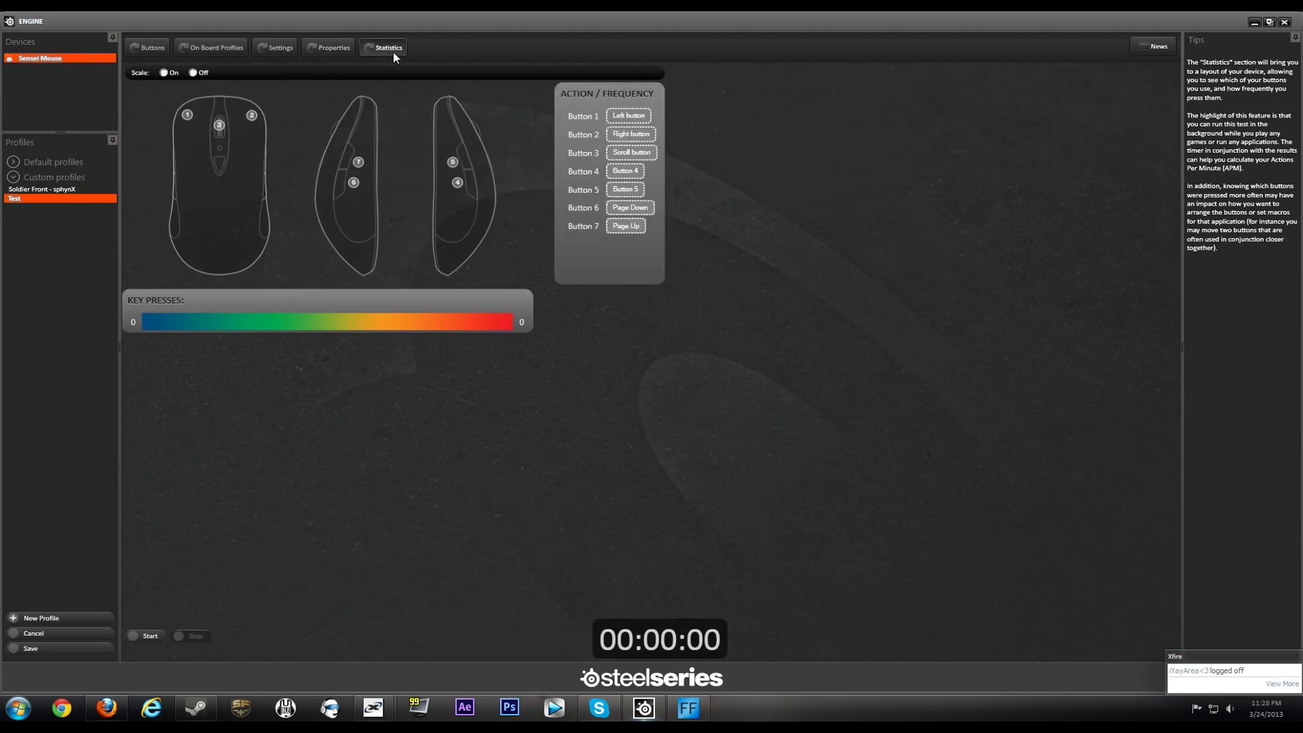
click(321, 53)
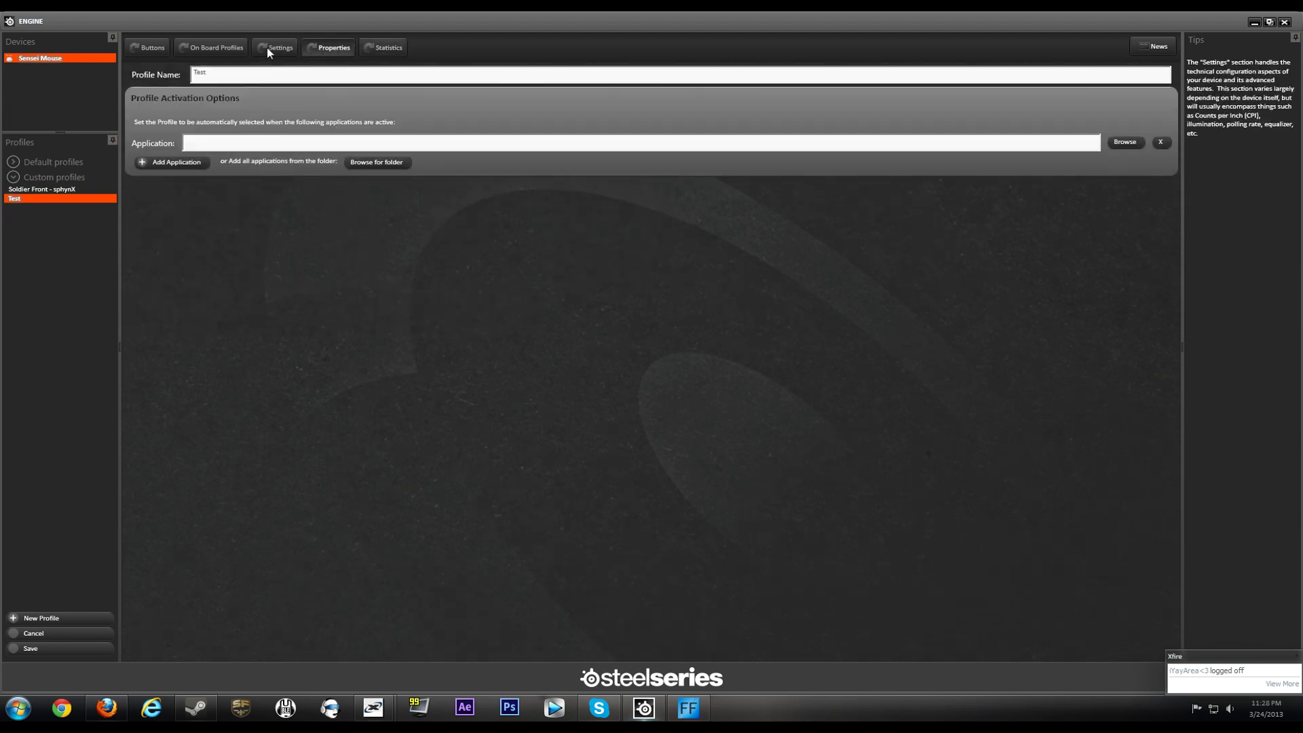
click(268, 47)
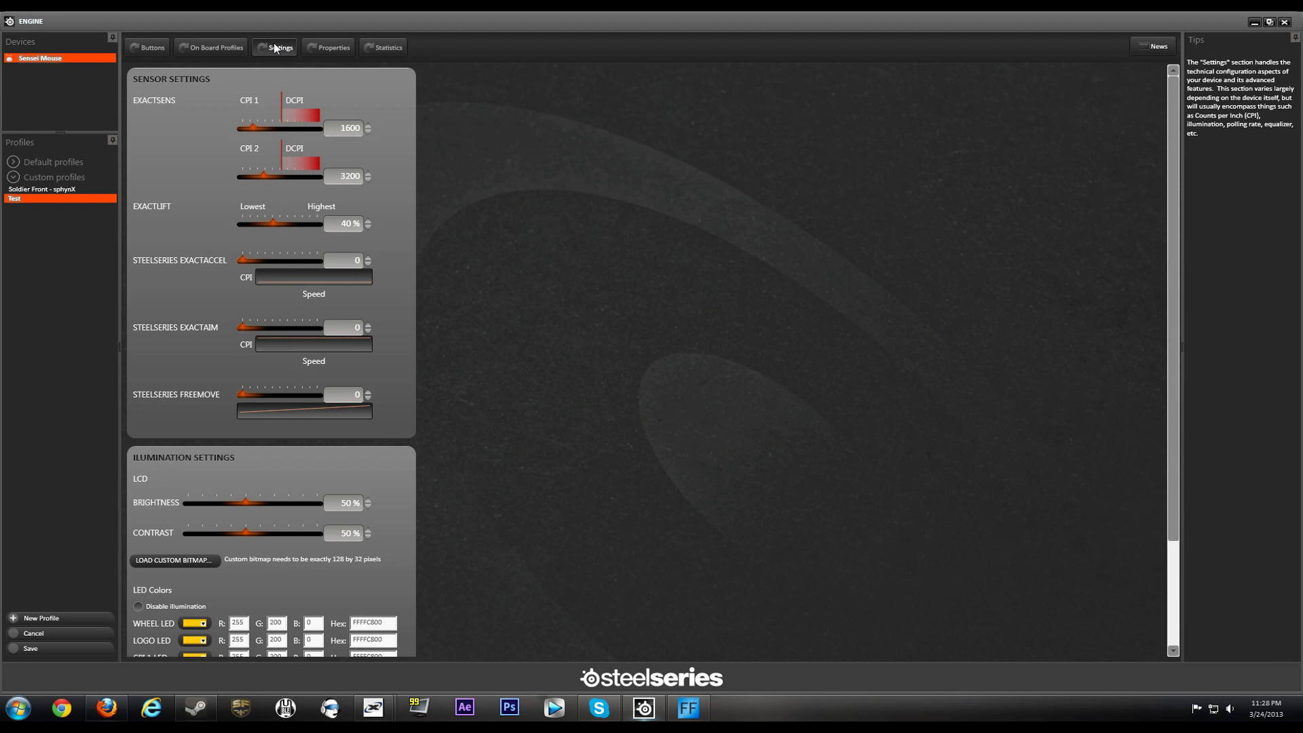
Show the Test profile's Statistics page with buttons 1–7 at zero presses.
click(334, 47)
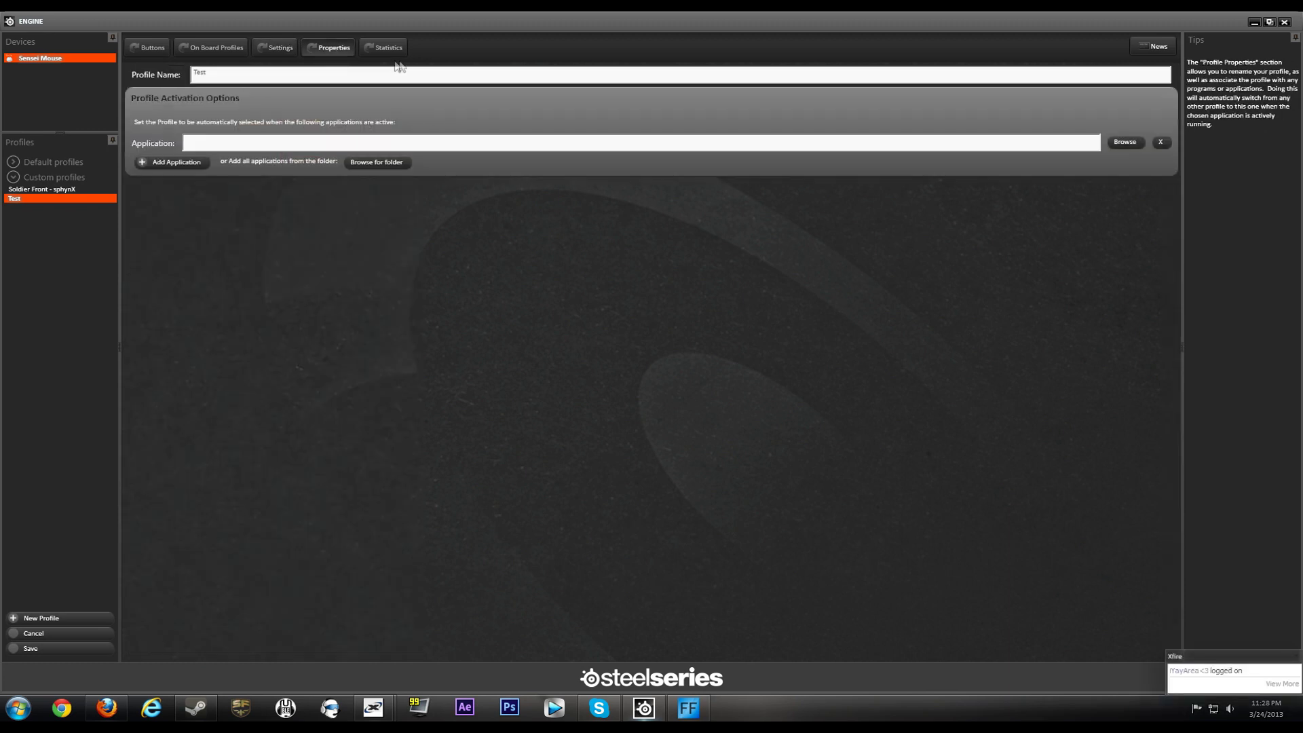
click(388, 49)
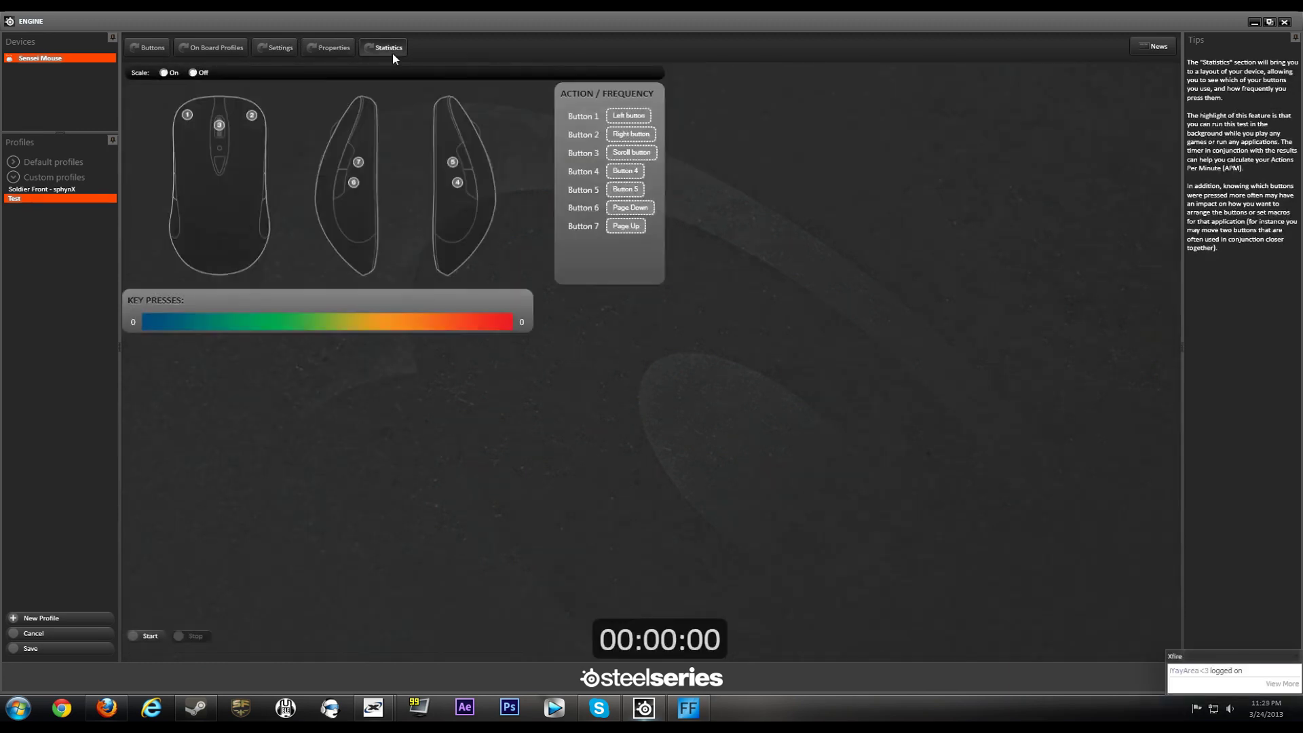